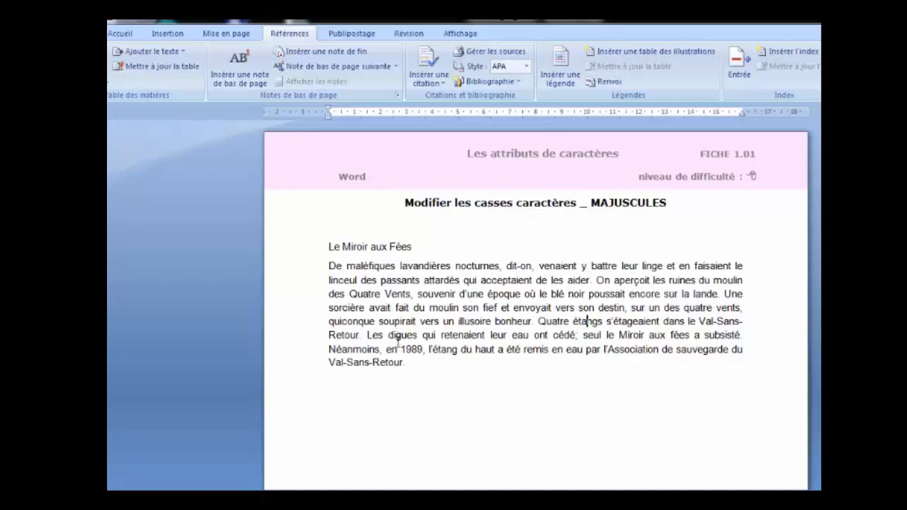
# Convert the title and paragraph of "Le Miroir aux Fées" on FICHE 1.01 to MAJUSCULES.
pyautogui.moveTo(405, 364); pyautogui.dragTo(326, 254)
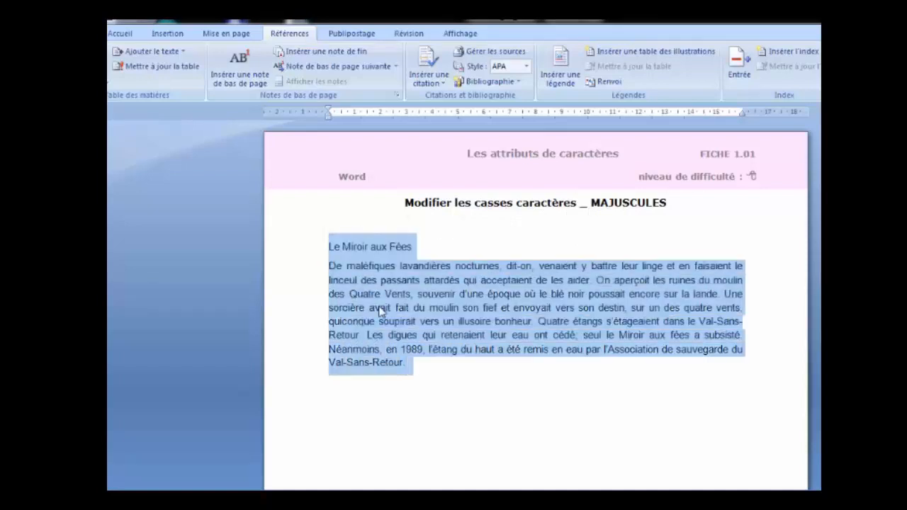
pyautogui.click(122, 34)
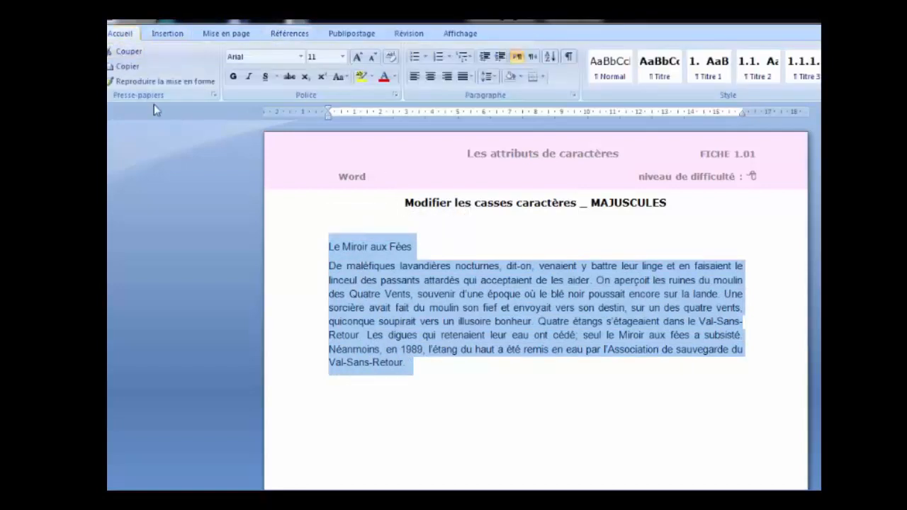
pyautogui.click(339, 76)
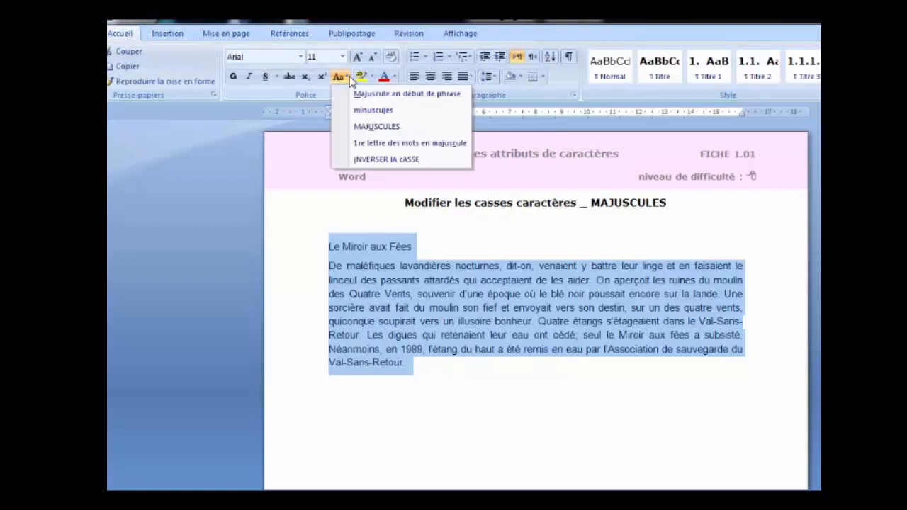
pyautogui.click(375, 128)
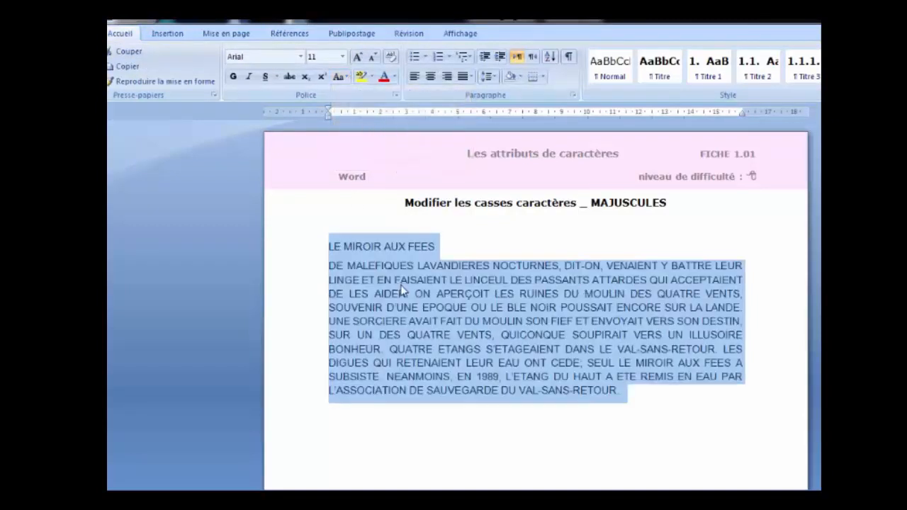
# Convert both body paragraphs of FICHE 1.02, about insects and dragonfly larvae, to minuscules.
pyautogui.scroll(-15, 402, 285)
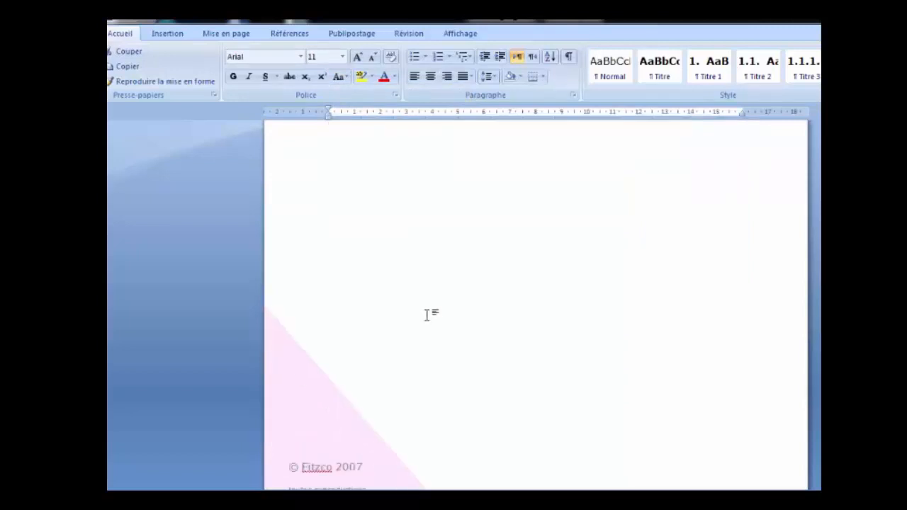
pyautogui.scroll(-5, 440, 340)
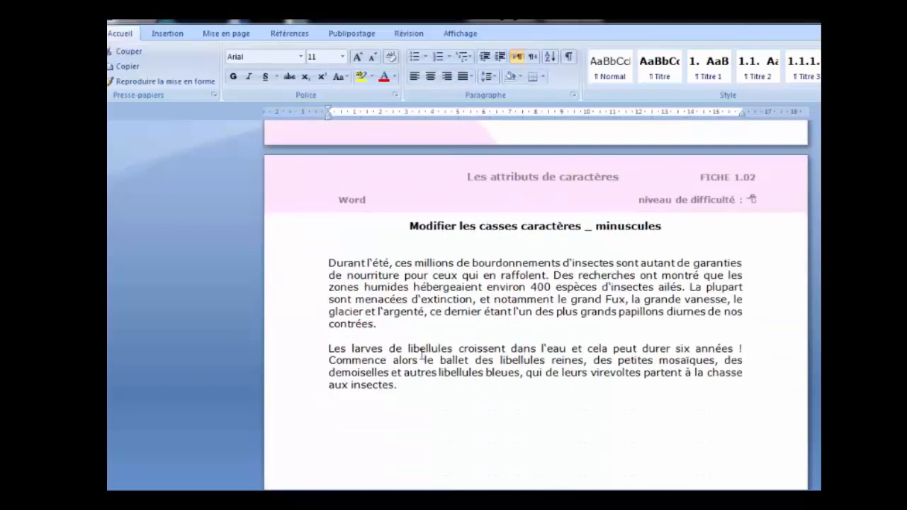
pyautogui.moveTo(398, 392); pyautogui.dragTo(328, 264)
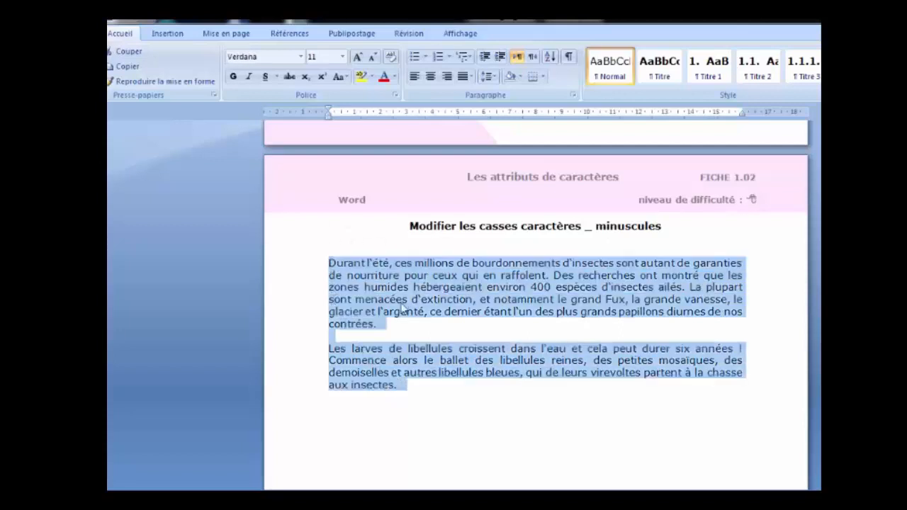
pyautogui.click(349, 81)
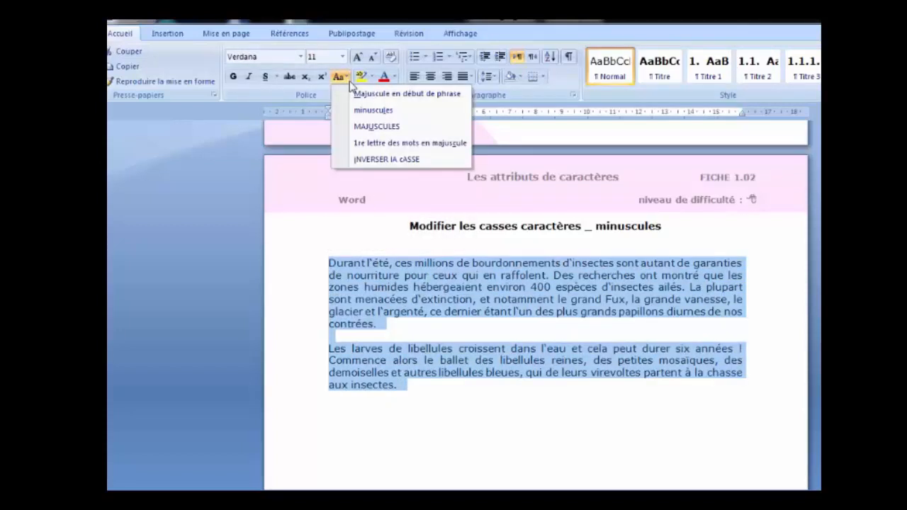
pyautogui.click(359, 111)
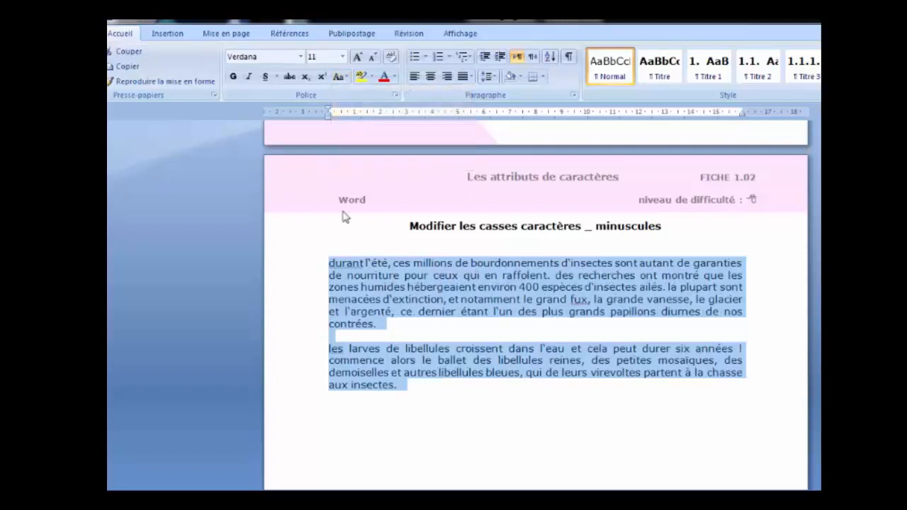
# Apply strikethrough to the three body paragraphs under "Modifier les attributs de caractères _ votre choix" on FICHE 4.
pyautogui.scroll(-3, 403, 321)
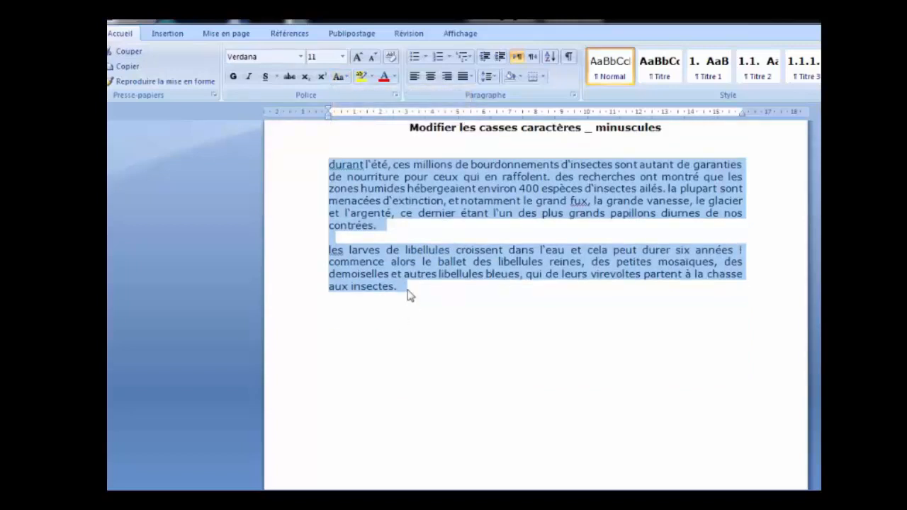
pyautogui.scroll(1, 406, 293)
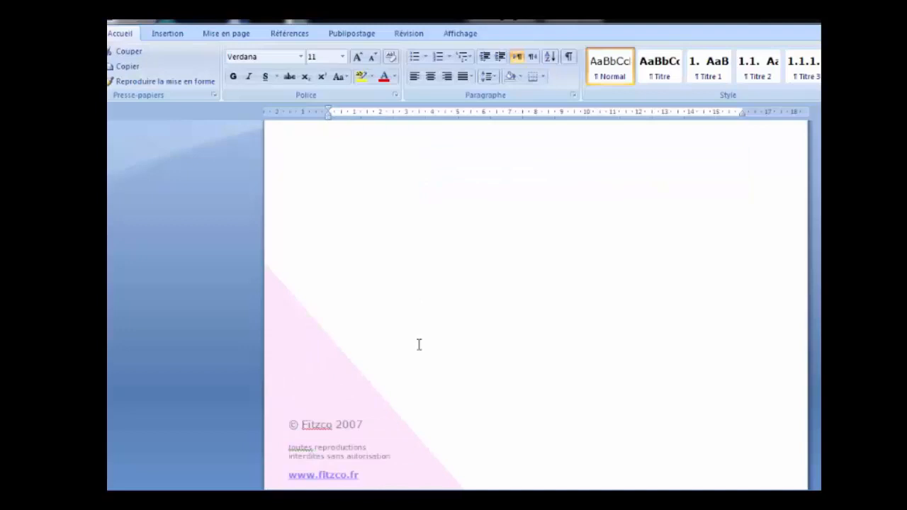
pyautogui.scroll(-12, 419, 345)
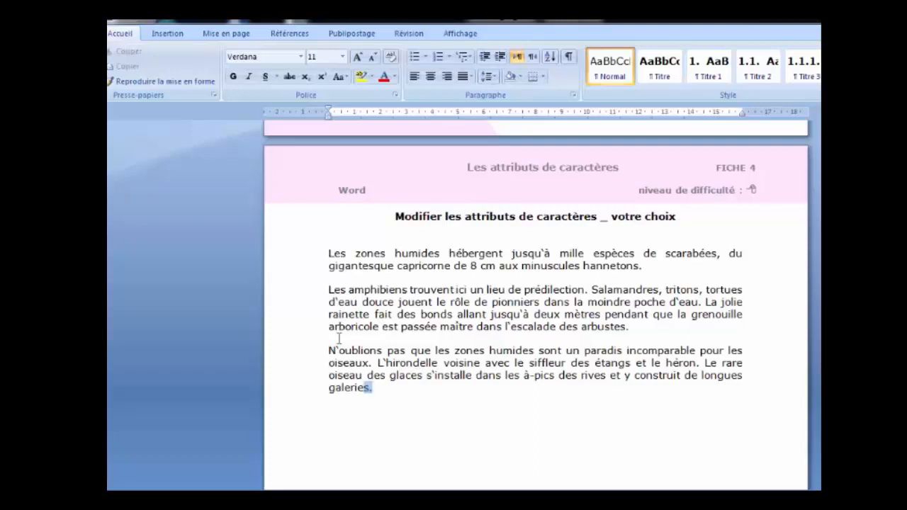
pyautogui.moveTo(371, 387); pyautogui.dragTo(324, 256)
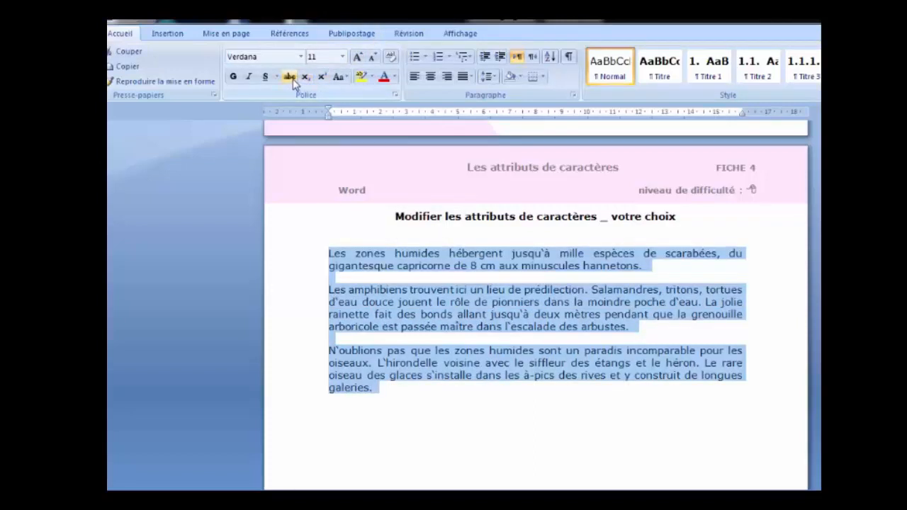
pyautogui.click(290, 78)
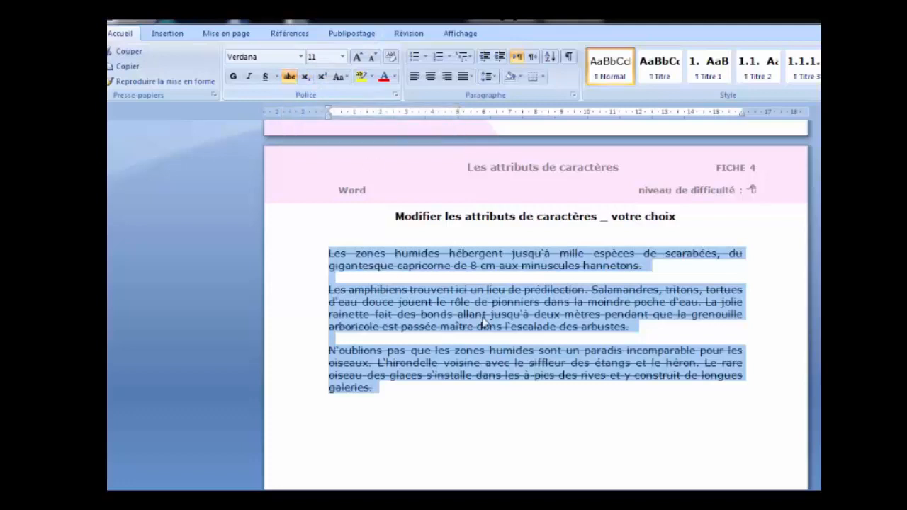
# Set the font size of the whole "Descente dans le terrier du lapin" text on FICHE 1.04 to 16.
pyautogui.scroll(-10, 512, 379)
pyautogui.scroll(-8, 512, 382)
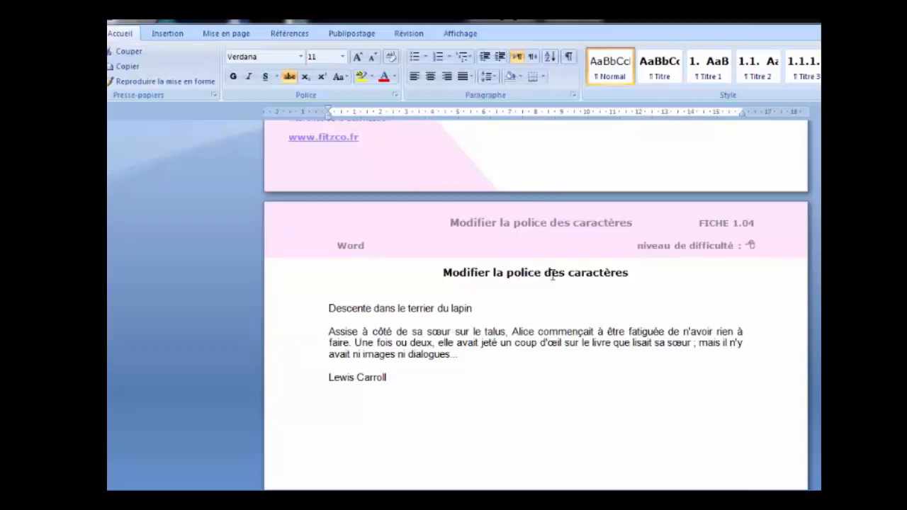
pyautogui.moveTo(392, 380); pyautogui.dragTo(328, 308)
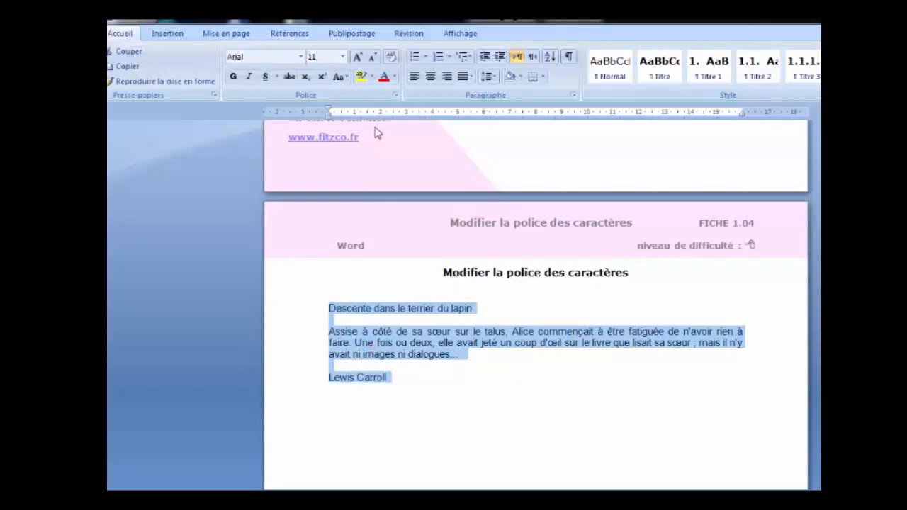
pyautogui.click(342, 56)
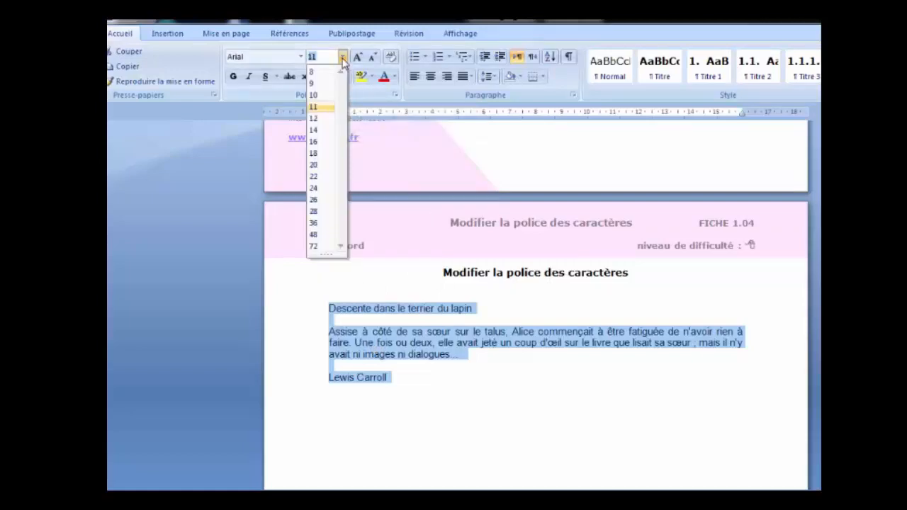
pyautogui.click(324, 149)
# Set the font size of the full gemstone list on FICHE 1.05, from "Pierres précieuses" to "Jade", to 18.
pyautogui.scroll(-15, 429, 374)
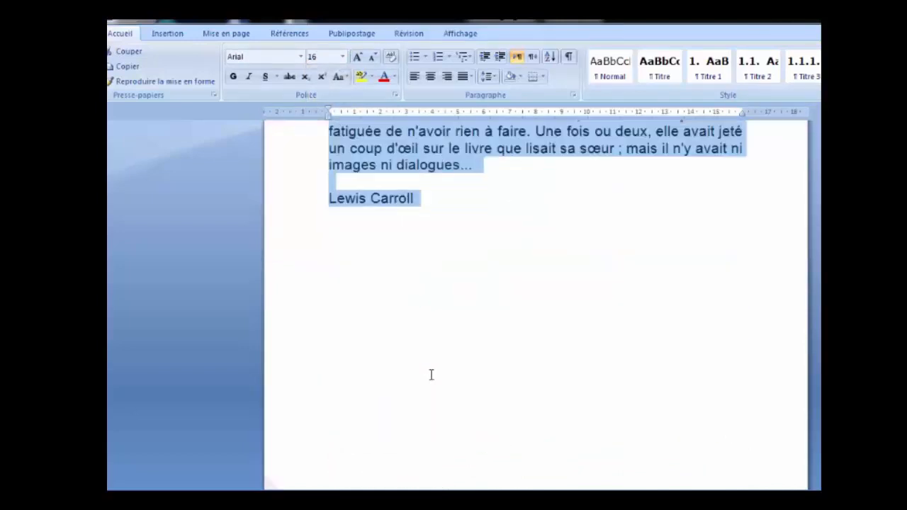
pyautogui.scroll(-5, 431, 376)
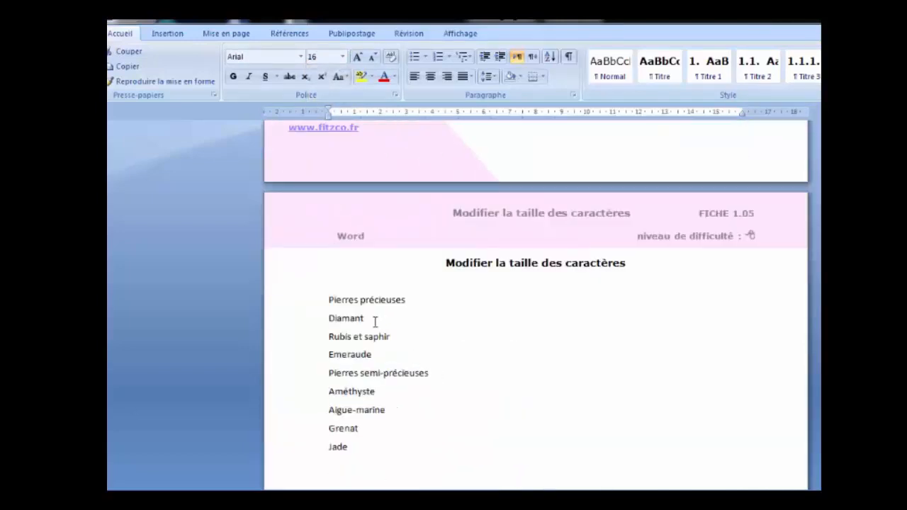
pyautogui.scroll(-2, 375, 322)
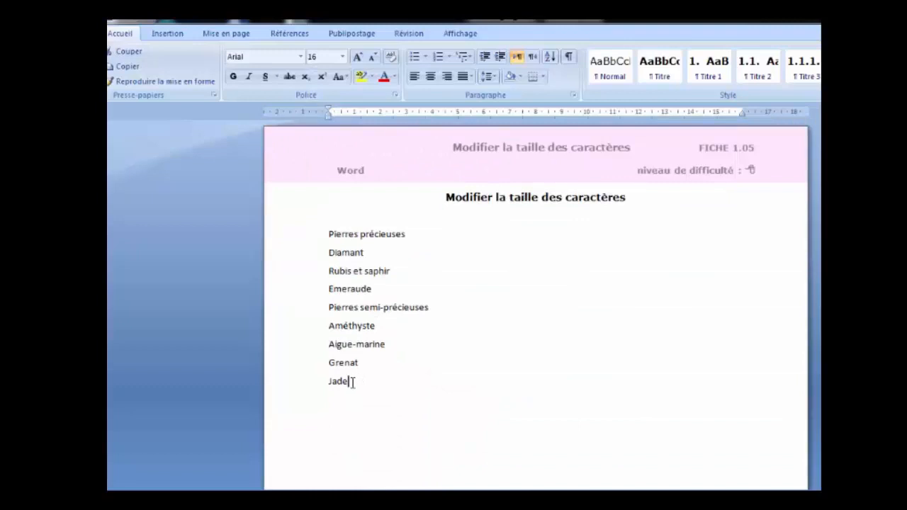
pyautogui.moveTo(352, 383); pyautogui.dragTo(306, 205)
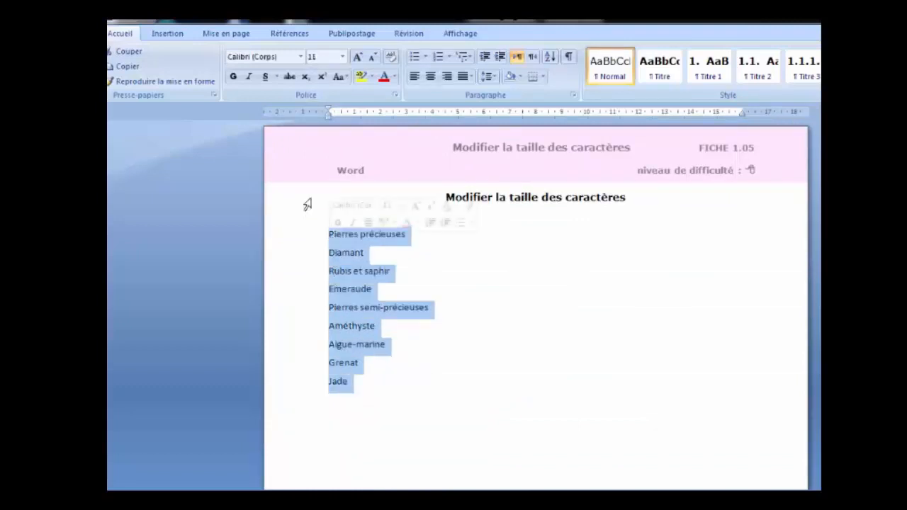
pyautogui.click(343, 56)
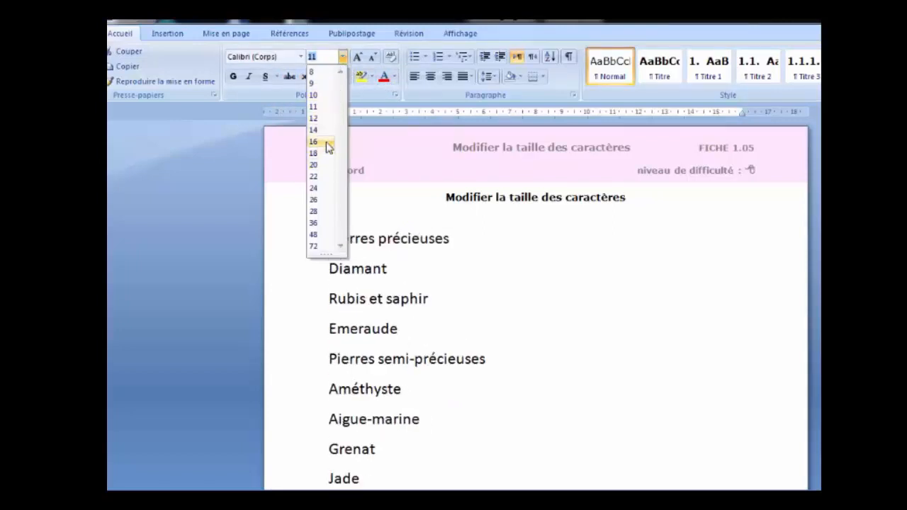
pyautogui.click(326, 153)
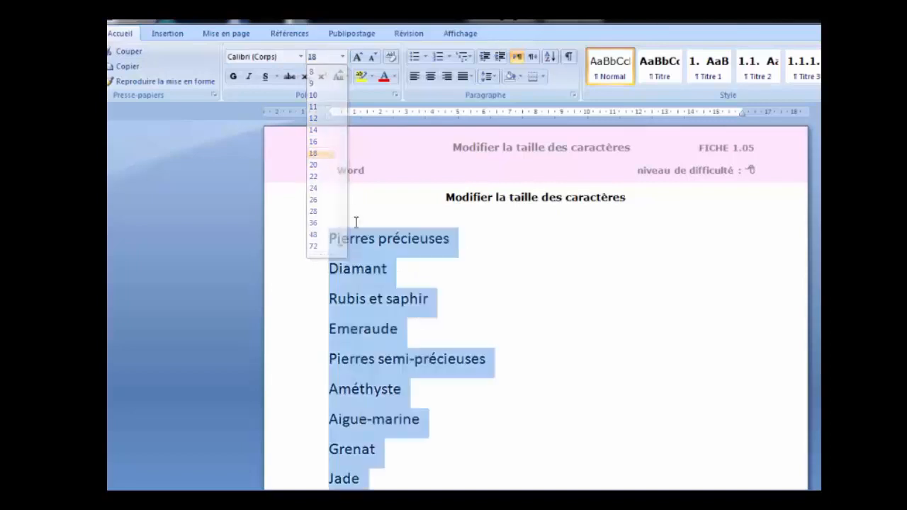
# Enlarge only the initial letter D of "Diamant" to font size 28.
pyautogui.click(360, 236)
pyautogui.moveTo(329, 268); pyautogui.dragTo(339, 271)
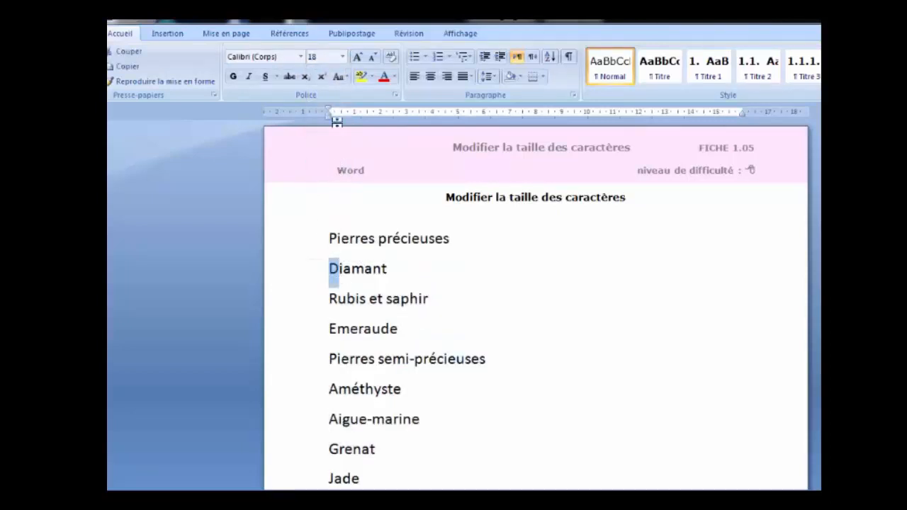
pyautogui.click(343, 57)
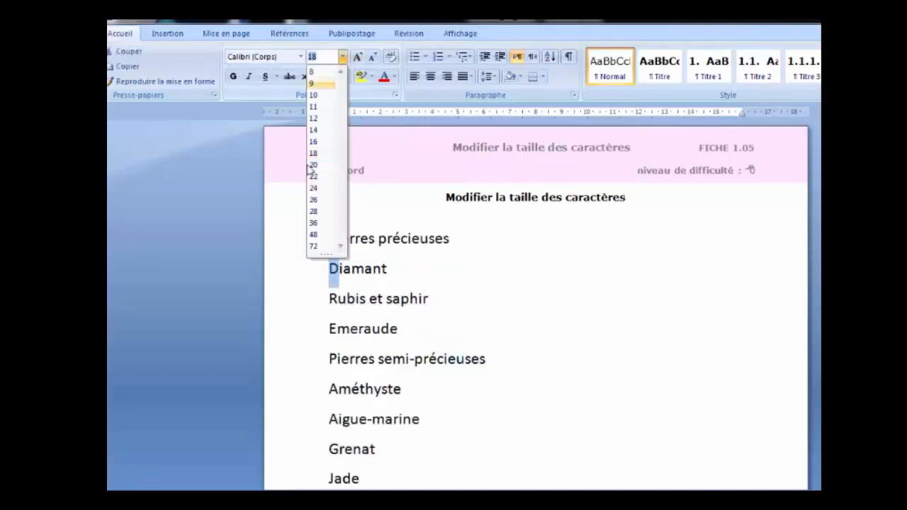
pyautogui.click(312, 212)
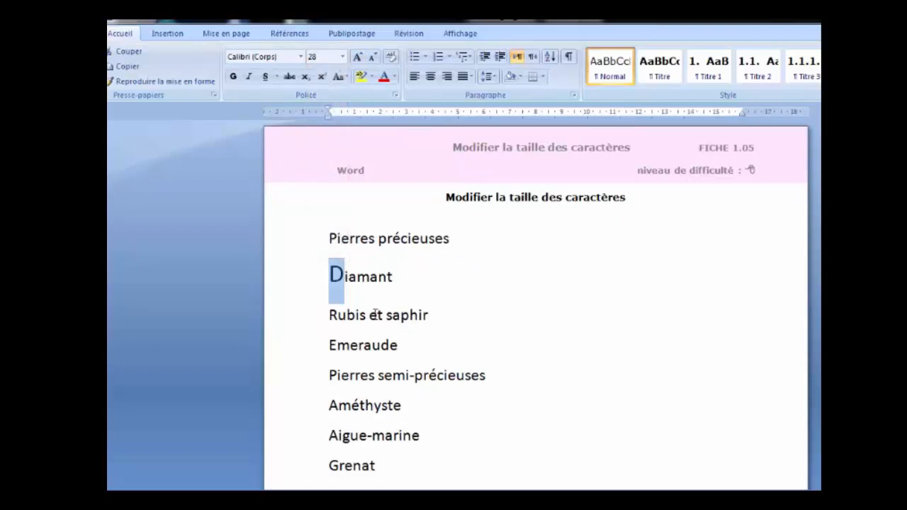
# Enlarge the word "et" in "Rubis et saphir" to font size 26.
pyautogui.moveTo(369, 314); pyautogui.dragTo(383, 316)
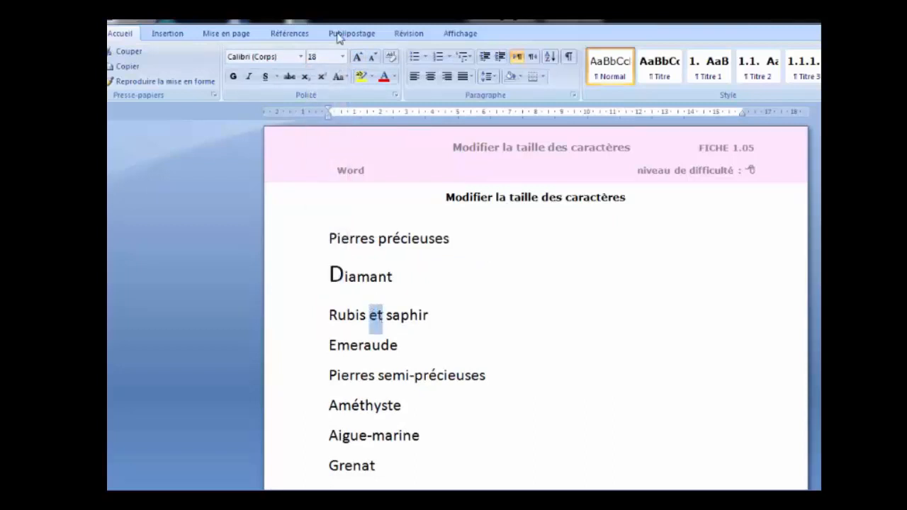
pyautogui.click(343, 57)
pyautogui.click(328, 198)
# Color the words "Côte d'Azur" on FICHE 1.06 with a darker orange theme color.
pyautogui.scroll(-2, 617, 389)
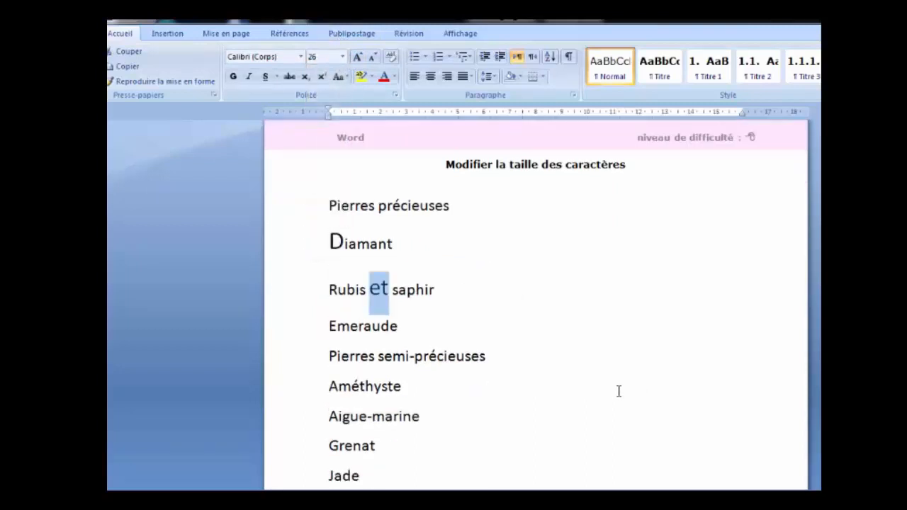
pyautogui.scroll(-20, 616, 389)
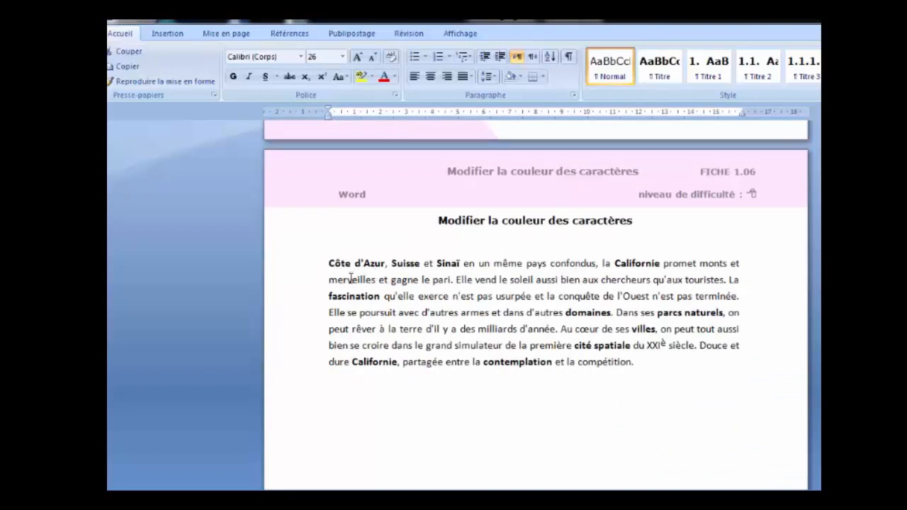
pyautogui.moveTo(328, 263); pyautogui.dragTo(384, 263)
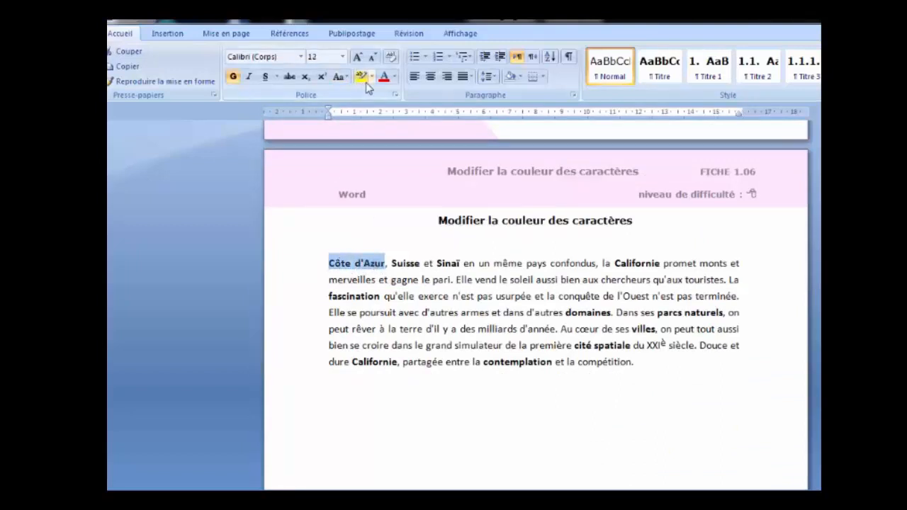
pyautogui.click(392, 82)
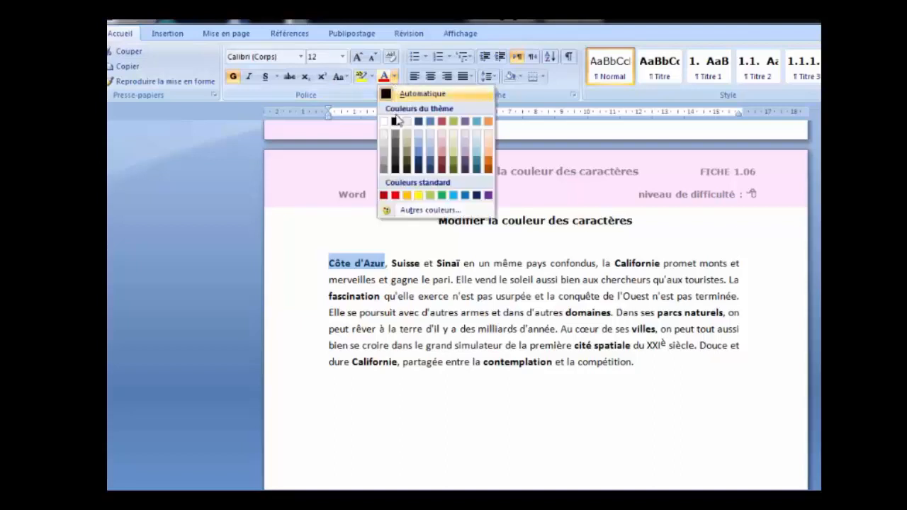
pyautogui.click(487, 165)
# Color the bold word "fascination" standard red and deselect it.
pyautogui.doubleClick(359, 295)
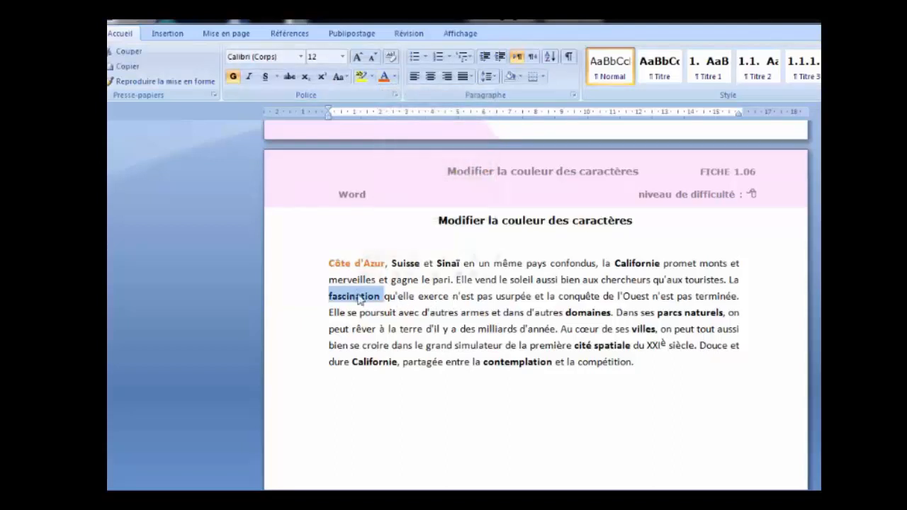
pyautogui.click(393, 76)
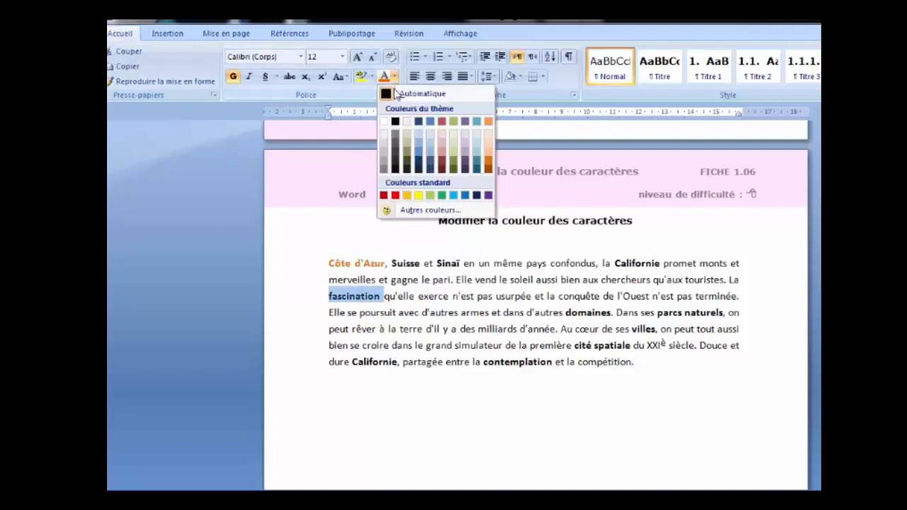
pyautogui.click(395, 195)
pyautogui.click(454, 398)
# Try centring the line "Texte aligné à gauche" on FICHE 1.07, then set it to left alignment.
pyautogui.scroll(-1, 453, 398)
pyautogui.scroll(-15, 453, 396)
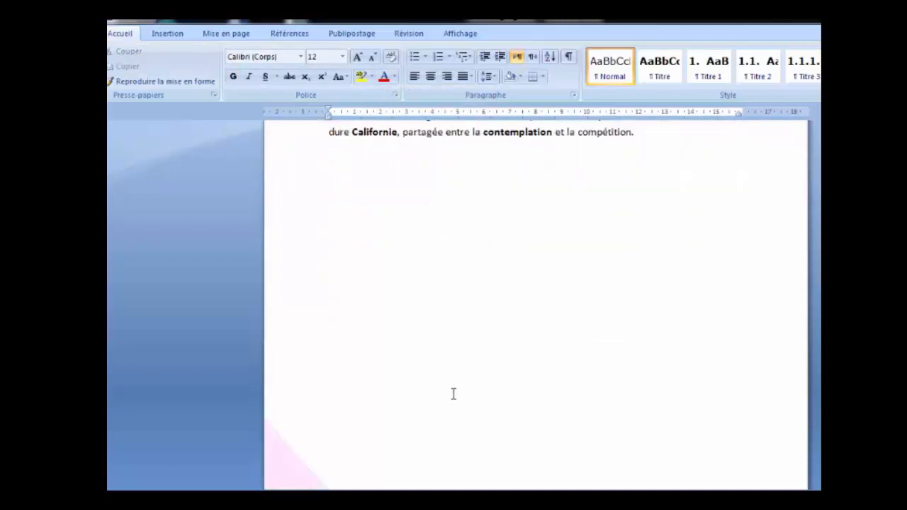
pyautogui.scroll(-7, 457, 397)
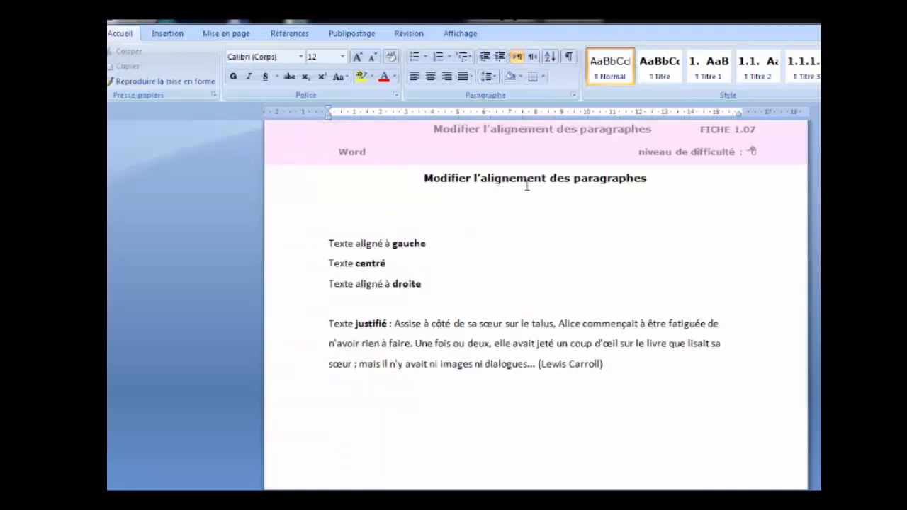
pyautogui.tripleClick(404, 245)
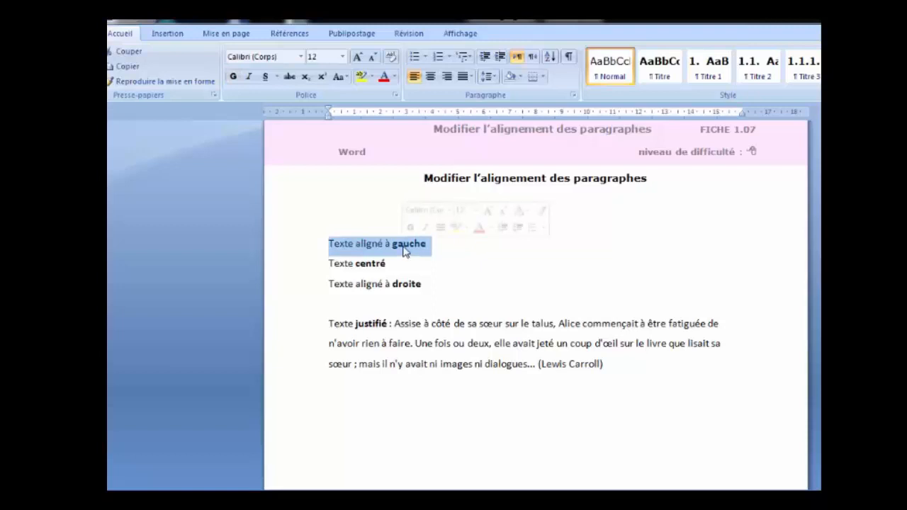
pyautogui.click(431, 78)
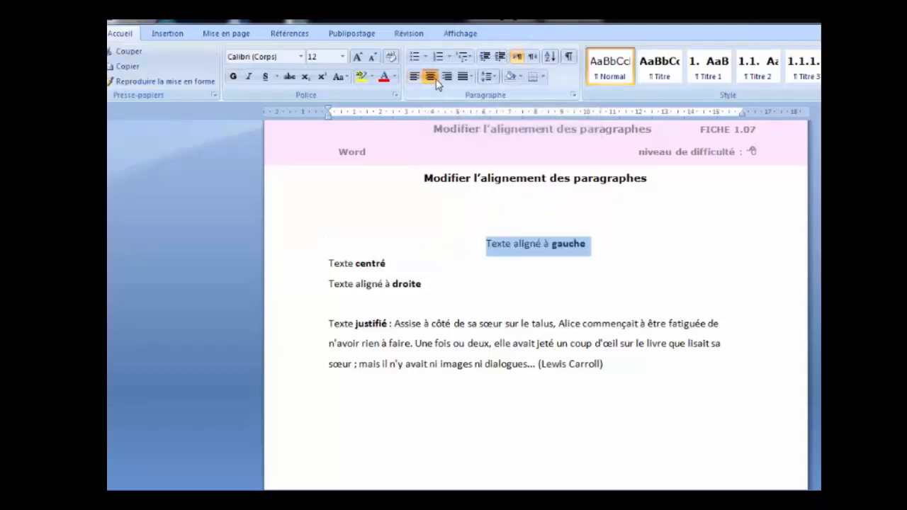
pyautogui.click(413, 77)
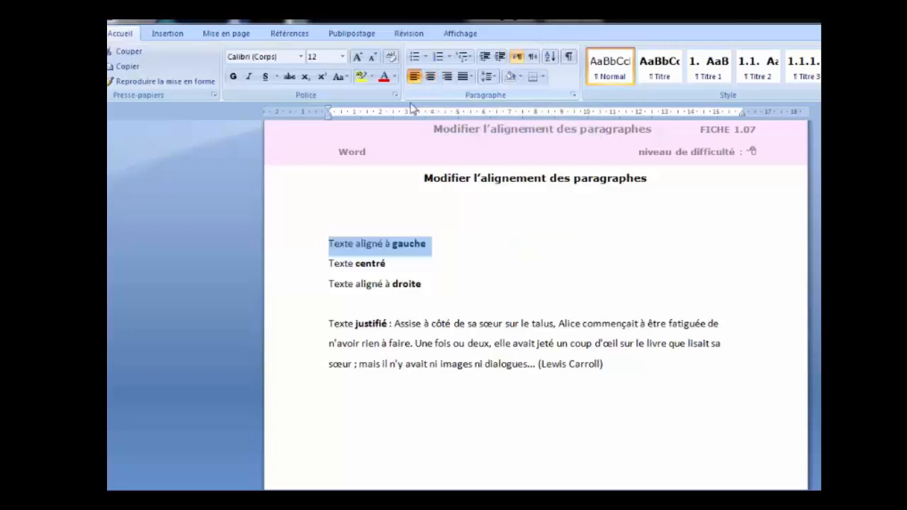
# Center the line "Texte centré" and right-align the line "Texte aligné à droite".
pyautogui.doubleClick(366, 268)
pyautogui.tripleClick(366, 268)
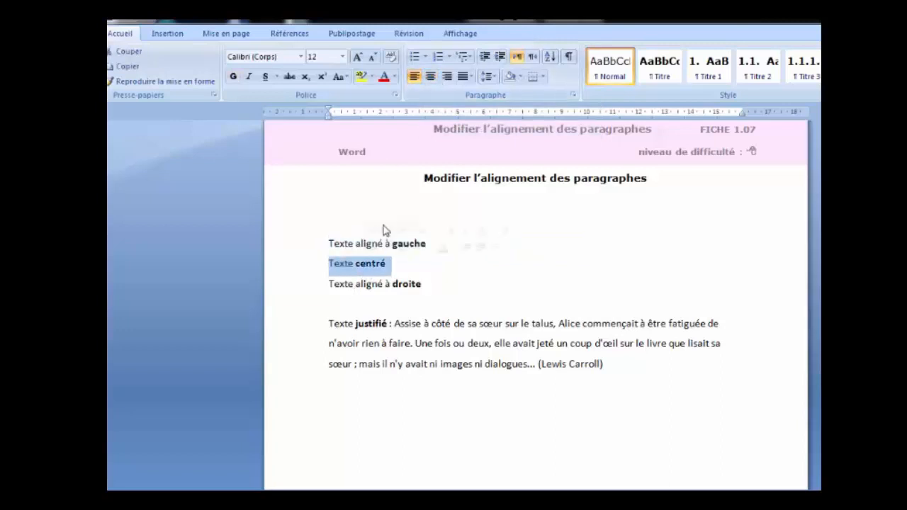
pyautogui.click(431, 76)
pyautogui.doubleClick(397, 287)
pyautogui.tripleClick(397, 287)
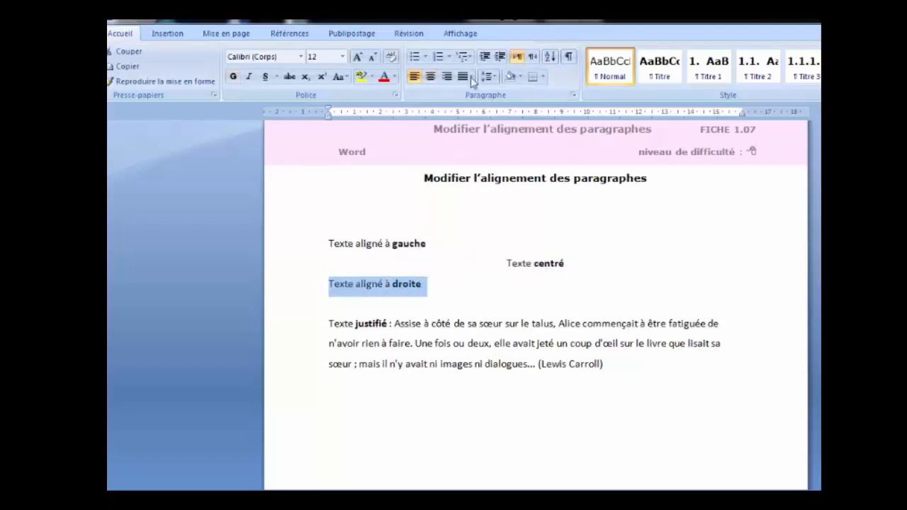
pyautogui.click(446, 77)
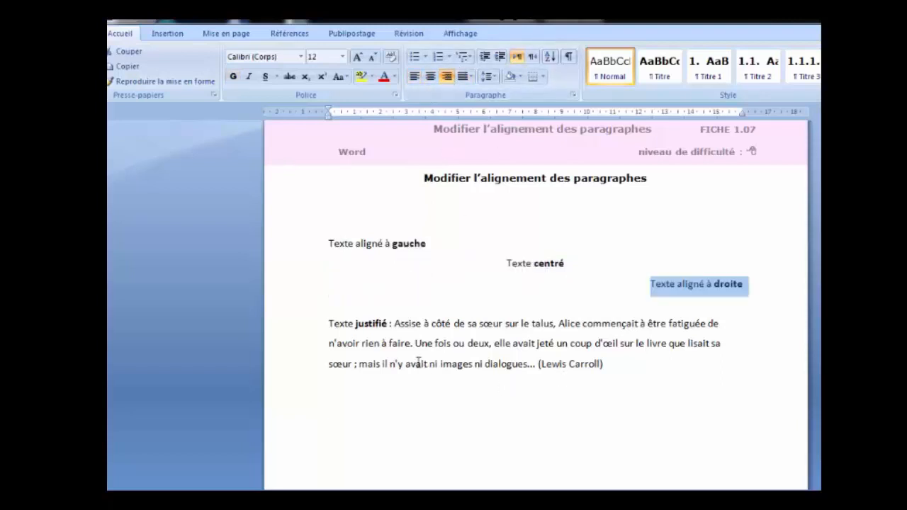
# Justify the whole paragraph beginning with "Texte justifié" using the Justifier option and deselect it.
pyautogui.moveTo(603, 366); pyautogui.dragTo(344, 327)
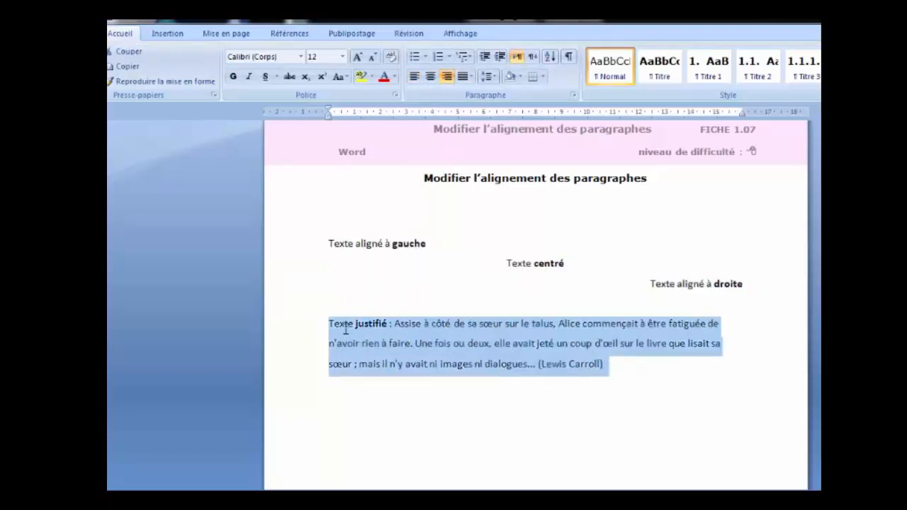
pyautogui.click(466, 78)
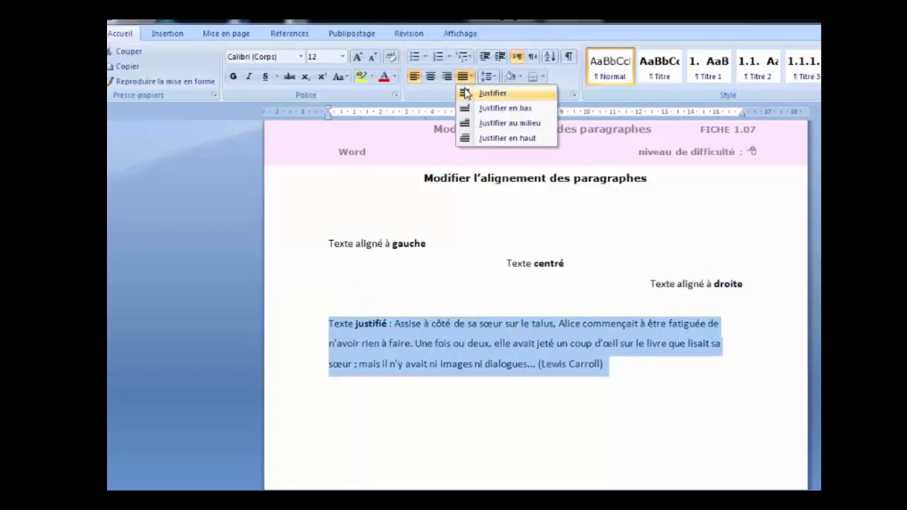
pyautogui.click(466, 92)
pyautogui.click(533, 361)
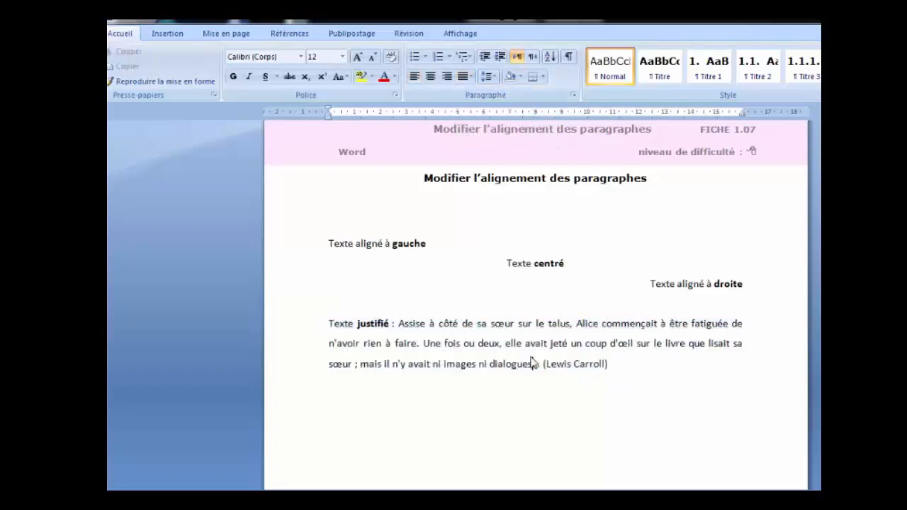
# Set the line spacing of the "Interligne 1.5" paragraph on FICHE 1.08 to 1,15.
pyautogui.scroll(-15, 533, 362)
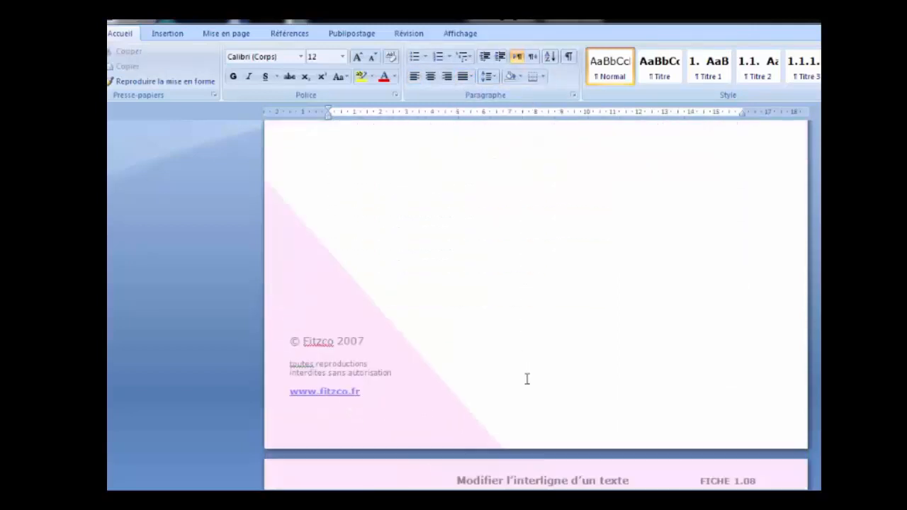
pyautogui.scroll(-3, 520, 400)
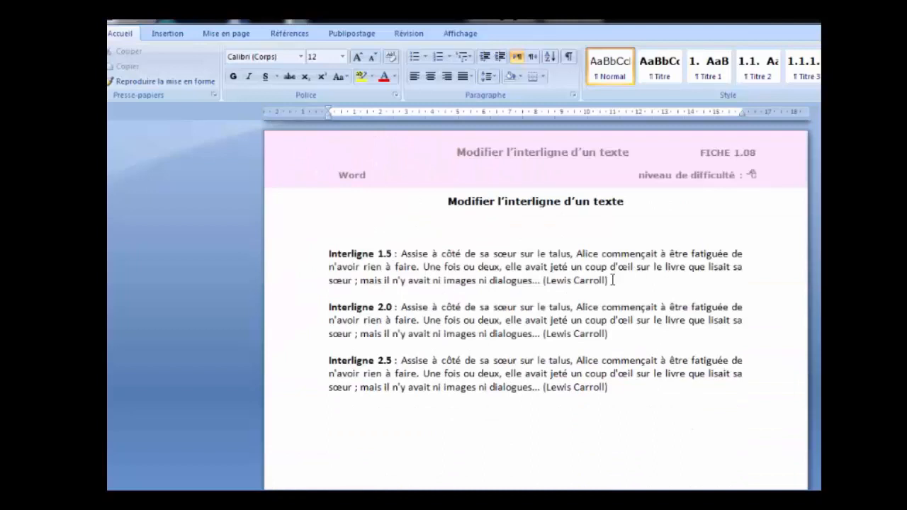
pyautogui.moveTo(607, 280); pyautogui.dragTo(326, 258)
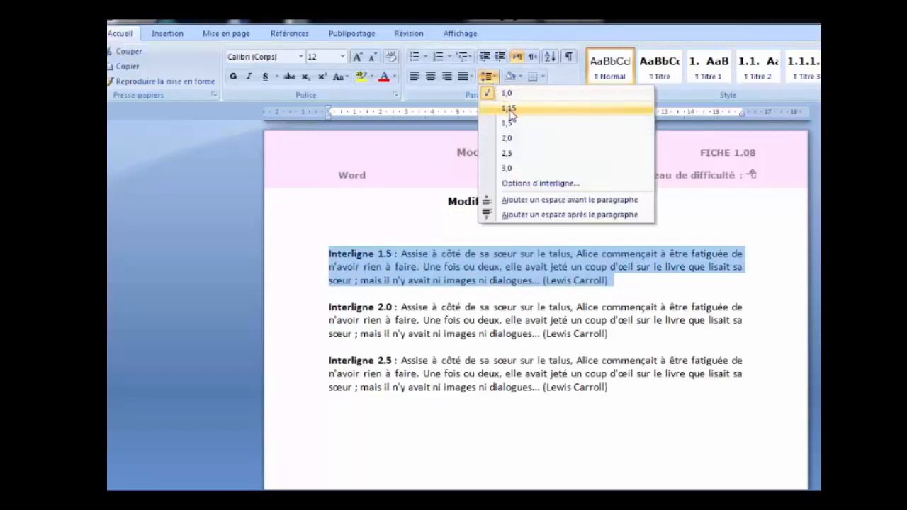
pyautogui.click(509, 110)
# Set the line spacing of the "Interligne 2.0" paragraph, including the blank line above it, to 2,0.
pyautogui.moveTo(613, 340); pyautogui.dragTo(309, 299)
pyautogui.click(487, 77)
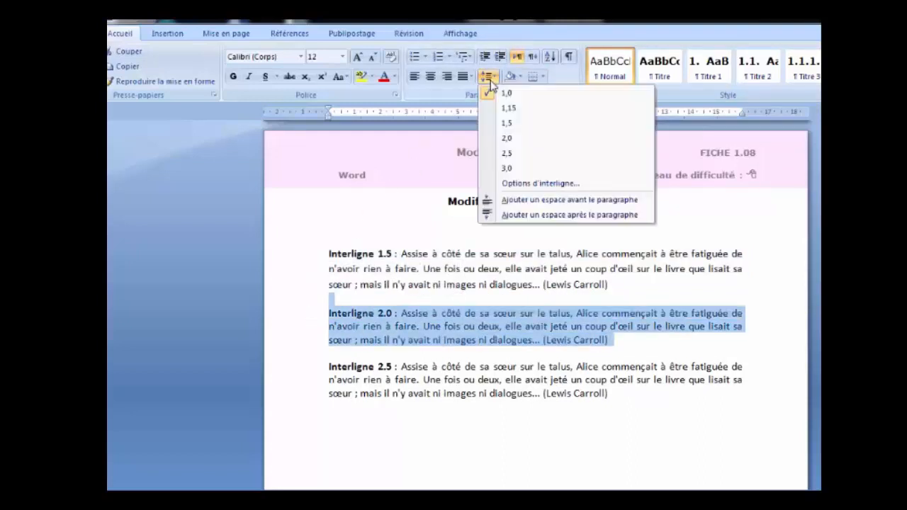
pyautogui.click(510, 136)
# Set the line spacing of the "Interligne 2.5" paragraph to 2,5.
pyautogui.scroll(-3, 598, 369)
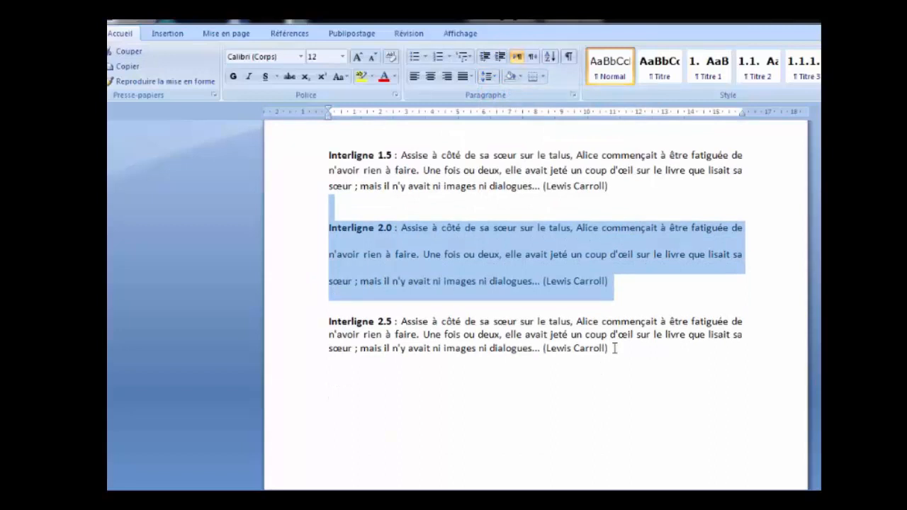
pyautogui.moveTo(615, 347); pyautogui.dragTo(330, 321)
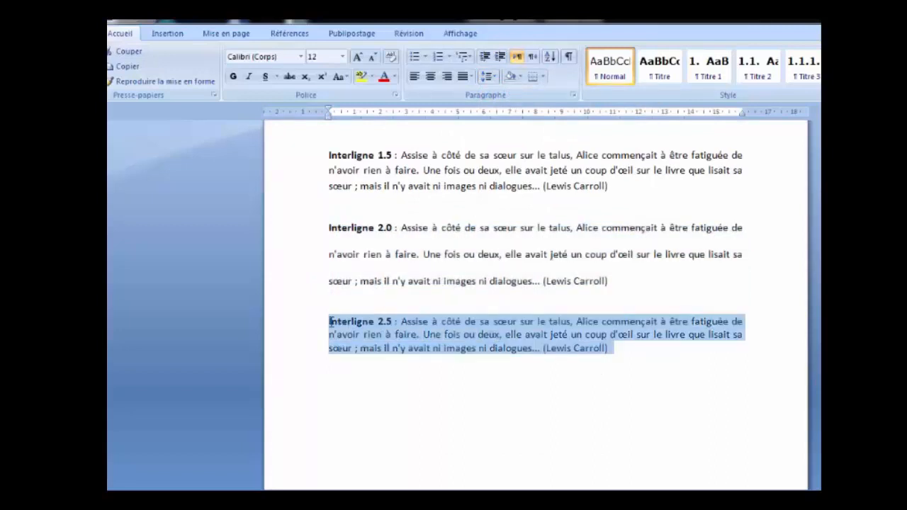
pyautogui.click(488, 78)
pyautogui.click(507, 154)
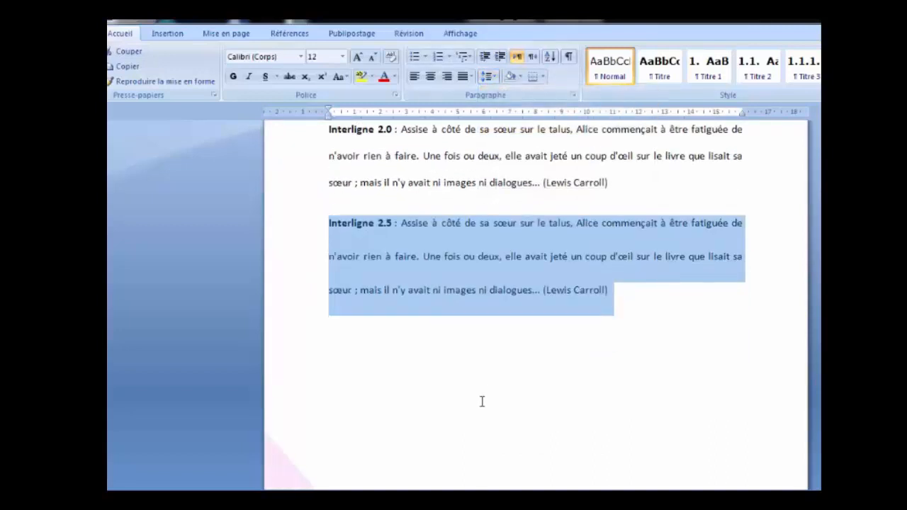
# Turn the items from "Sous-vêtements longs" to "Bermuda" on the "Créer une liste numérotée" sheet into a 1. 2. 3. numbered list.
pyautogui.scroll(-15, 482, 402)
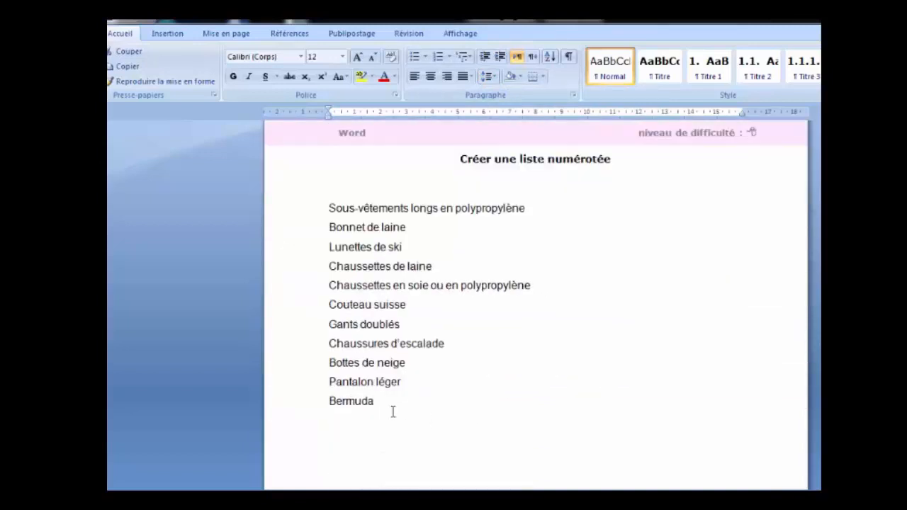
pyautogui.moveTo(392, 411); pyautogui.dragTo(318, 208)
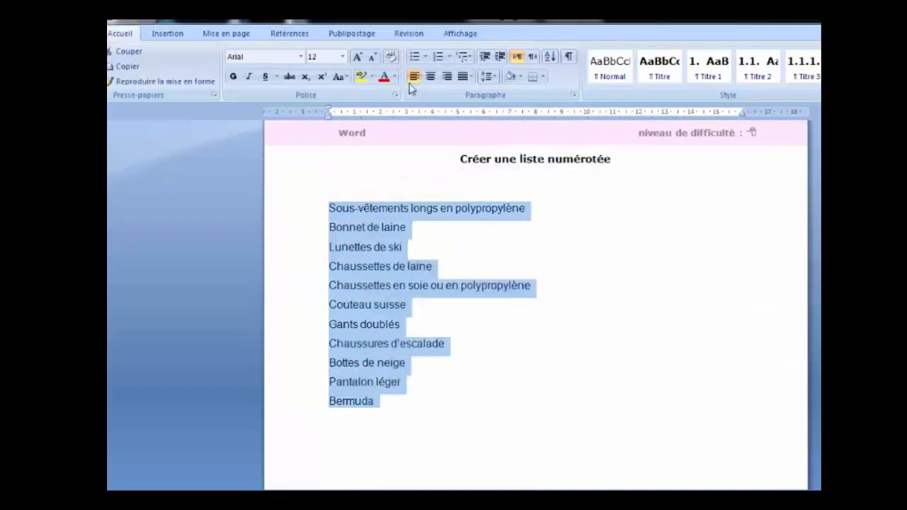
pyautogui.click(449, 58)
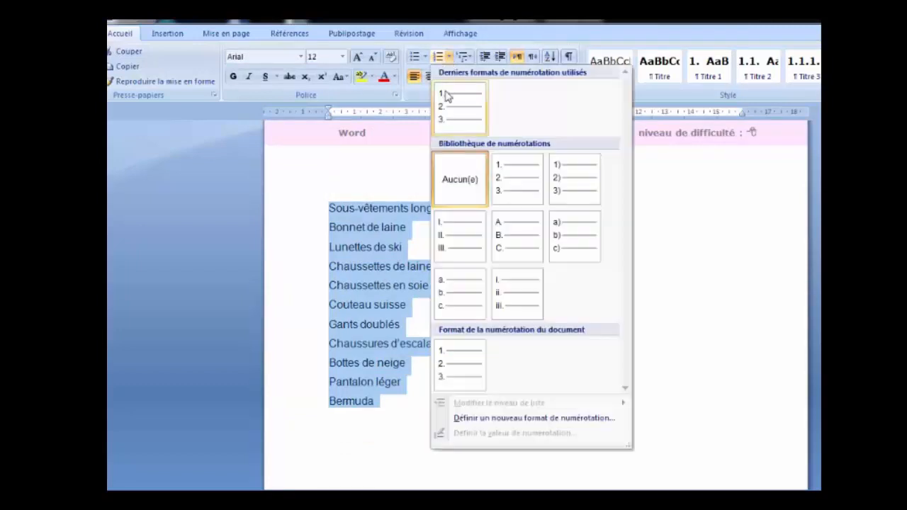
pyautogui.click(451, 117)
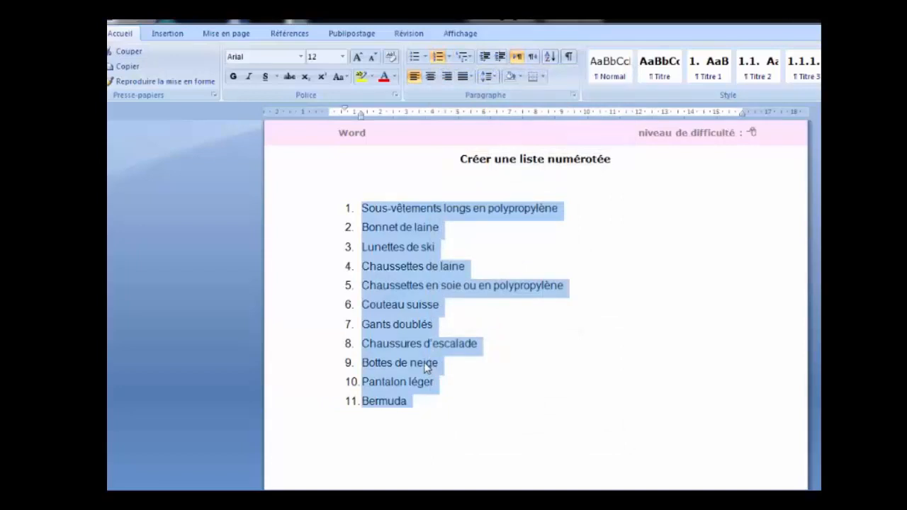
# Turn the items from "Sous-vêtements longs" to "Bermuda" on FICHE 1.10 into a bulleted list with the four-diamond bullet.
pyautogui.scroll(-15, 419, 366)
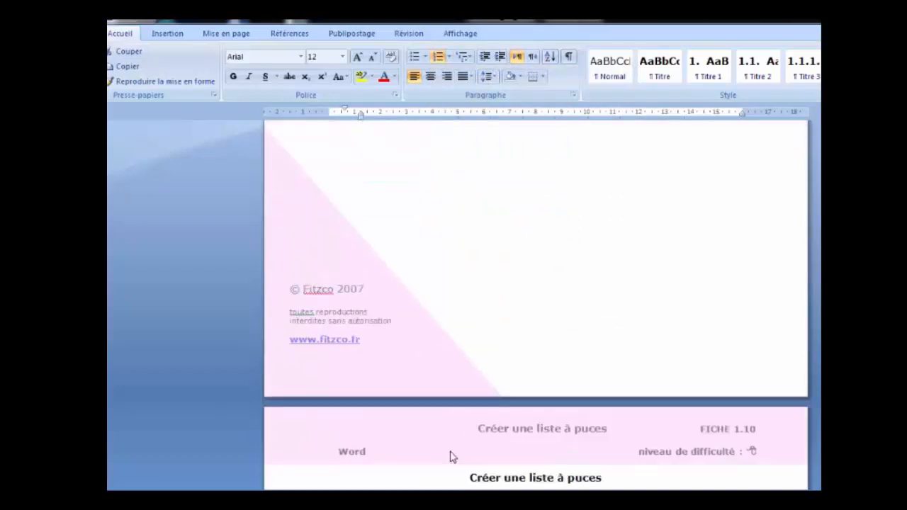
pyautogui.scroll(-1, 439, 455)
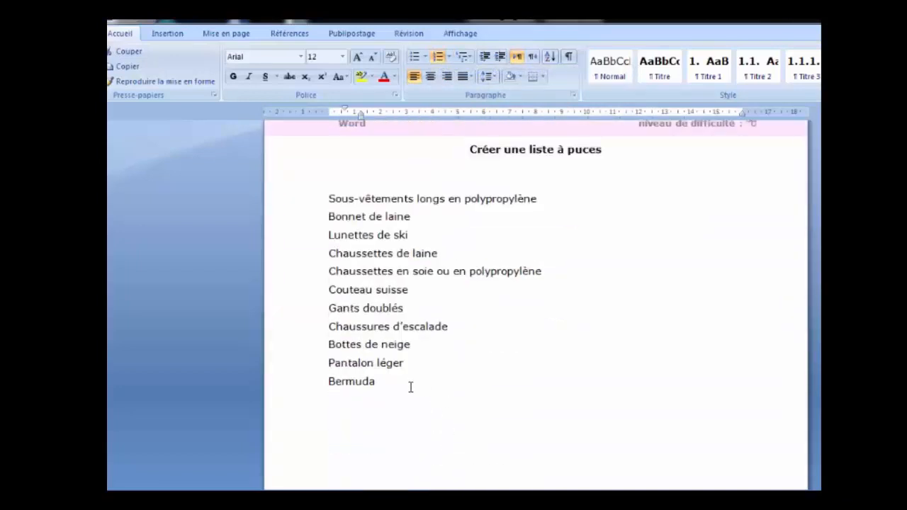
pyautogui.moveTo(410, 386); pyautogui.dragTo(319, 194)
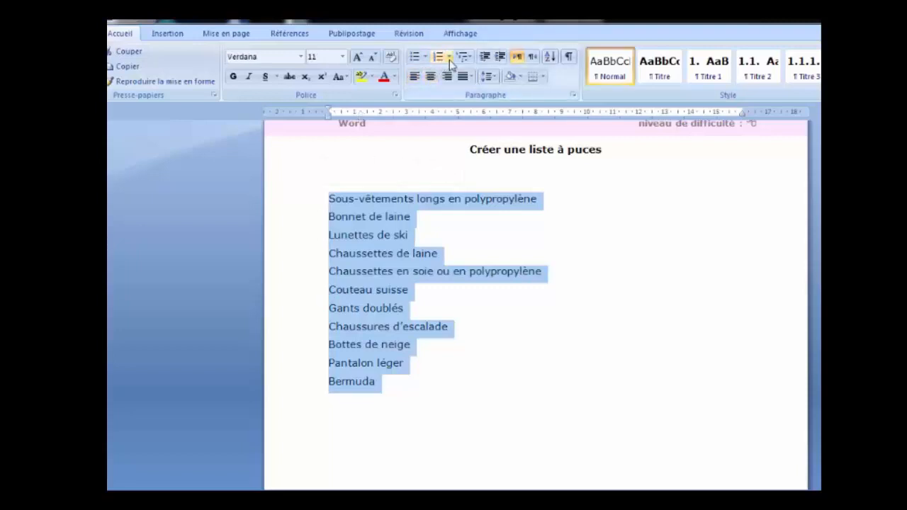
pyautogui.click(424, 58)
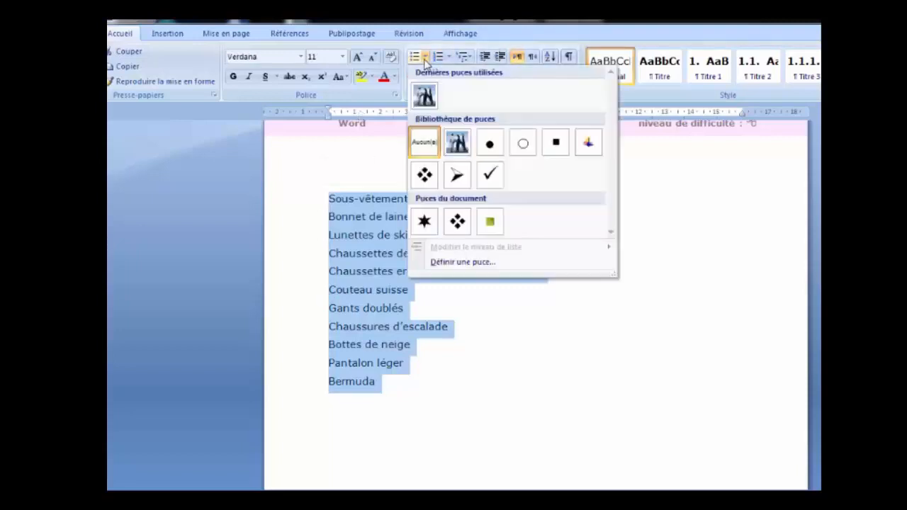
pyautogui.click(425, 175)
# Number the four items under "Liste numérotée Chiffres Romains" on FICHE 1.11 with uppercase Roman numerals (I. II. III.).
pyautogui.scroll(-20, 486, 349)
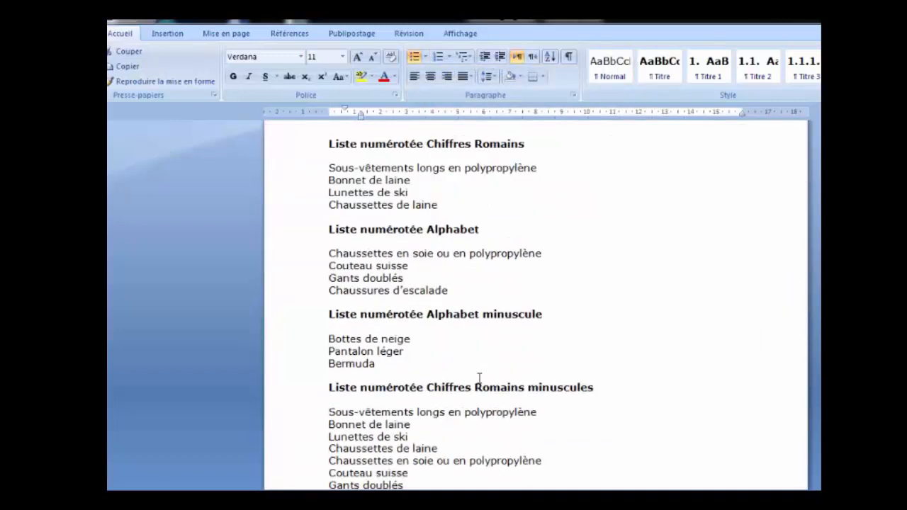
pyautogui.scroll(1, 479, 378)
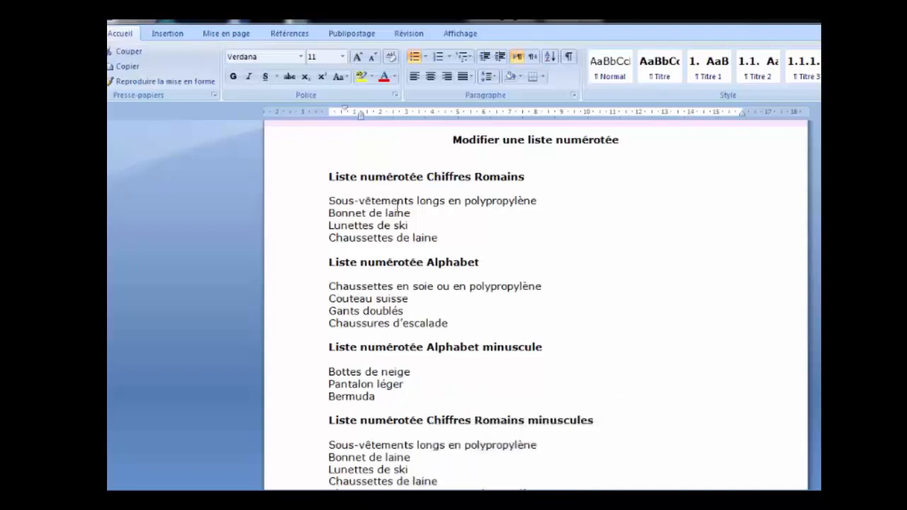
pyautogui.scroll(2, 430, 218)
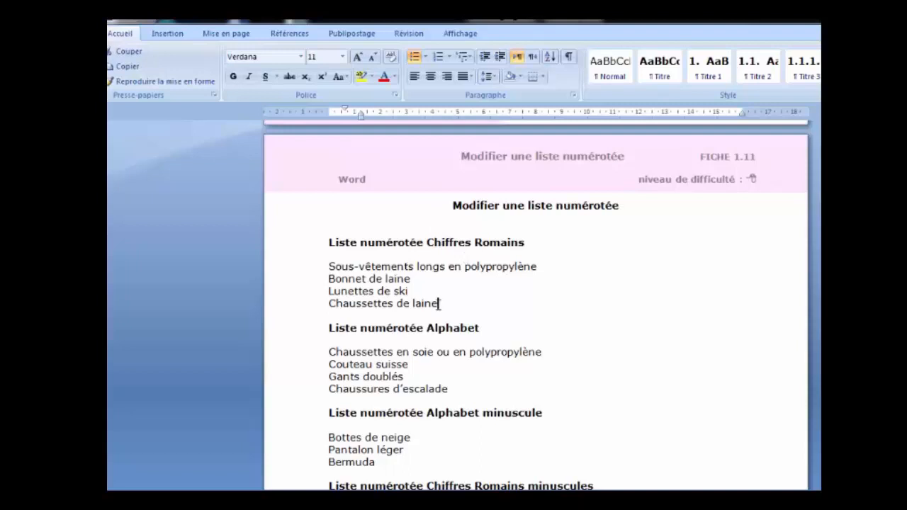
pyautogui.moveTo(439, 303); pyautogui.dragTo(330, 266)
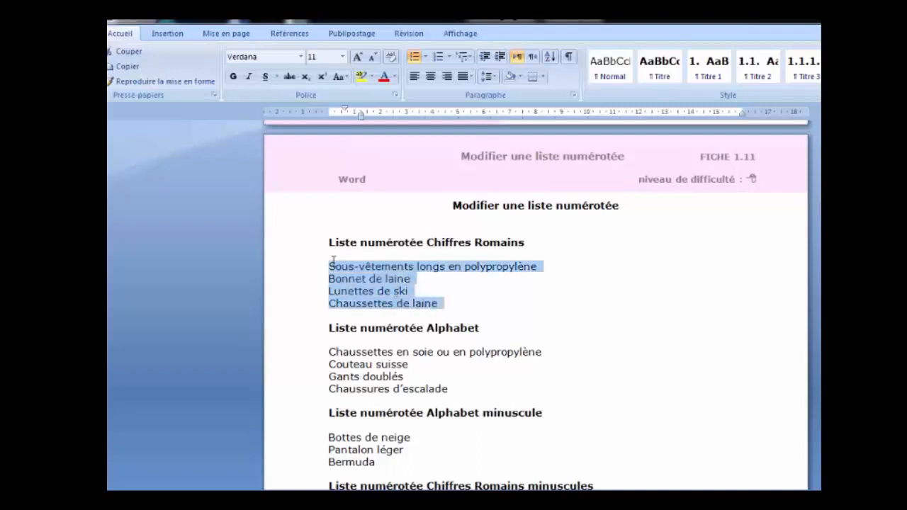
pyautogui.click(425, 56)
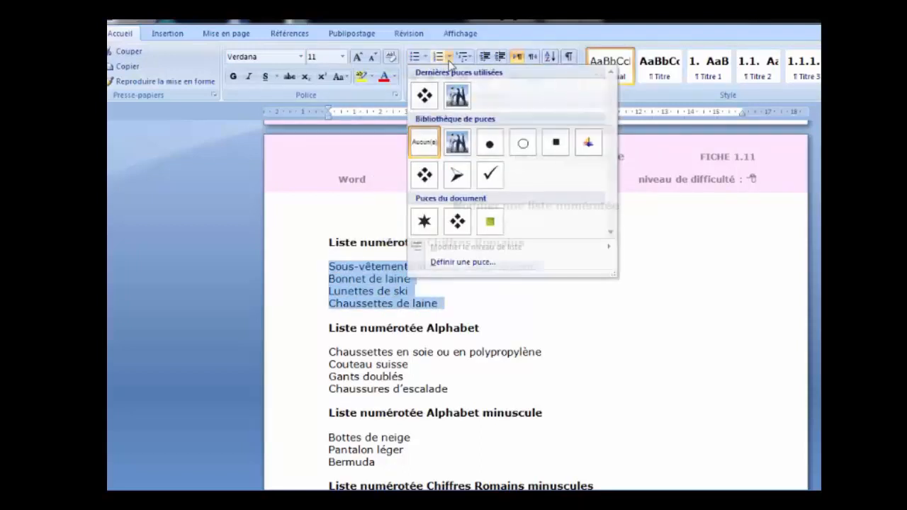
pyautogui.click(449, 57)
pyautogui.click(446, 229)
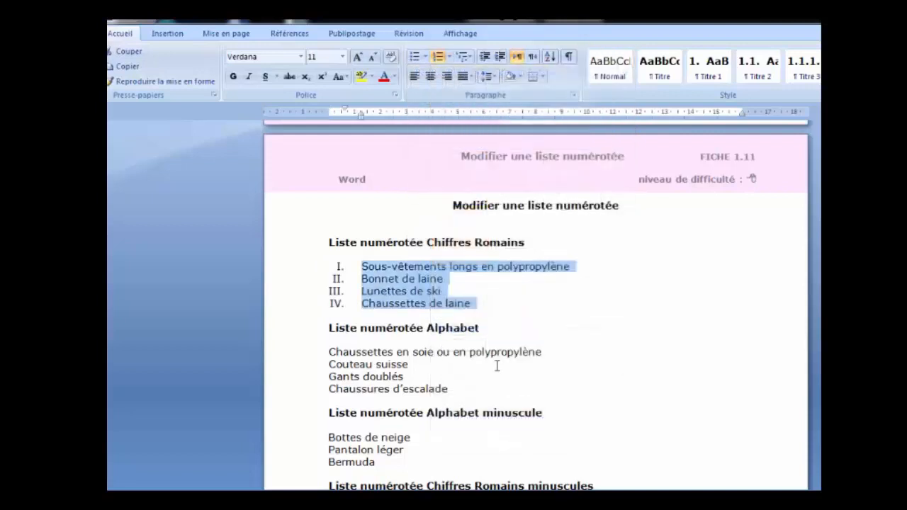
# Number the four items under "Liste numérotée Alphabet" with uppercase letters (A. B. C.).
pyautogui.scroll(-1, 496, 365)
pyautogui.moveTo(459, 362); pyautogui.dragTo(337, 318)
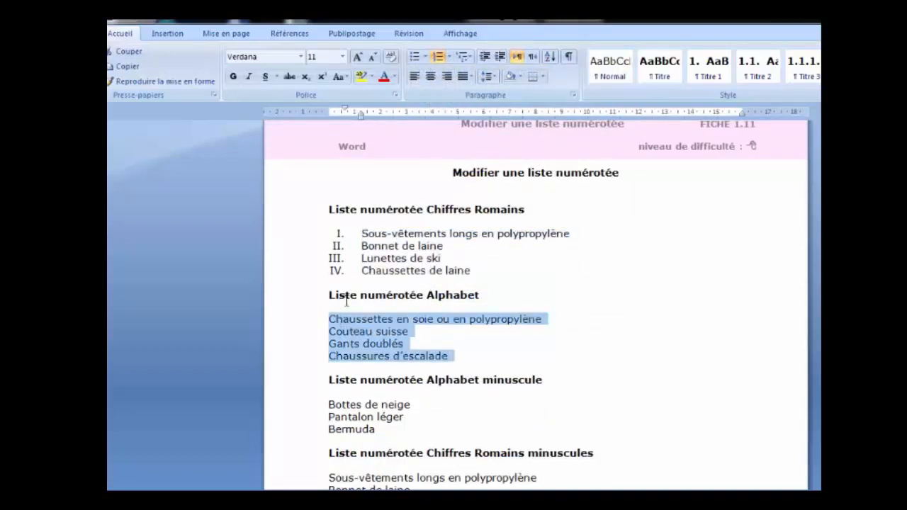
pyautogui.click(449, 57)
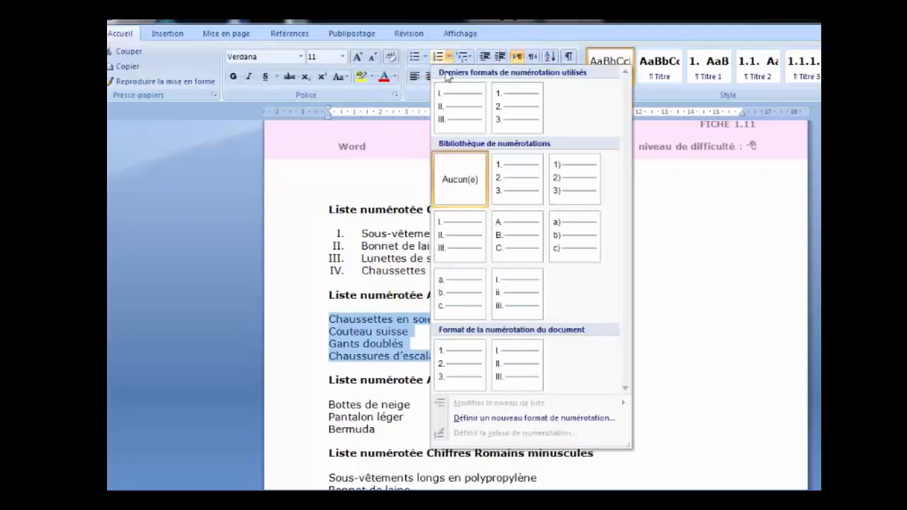
pyautogui.click(517, 234)
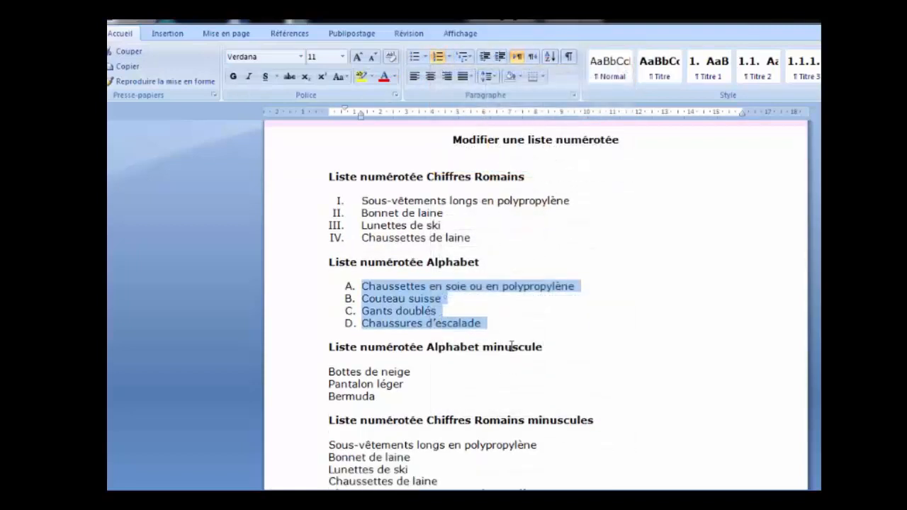
# Start defining a new picture bullet for the items from "Sous-vêtements longs" to "Bermuda" under "Liste à puces Image" on FICHE 1.12.
pyautogui.scroll(-1, 496, 358)
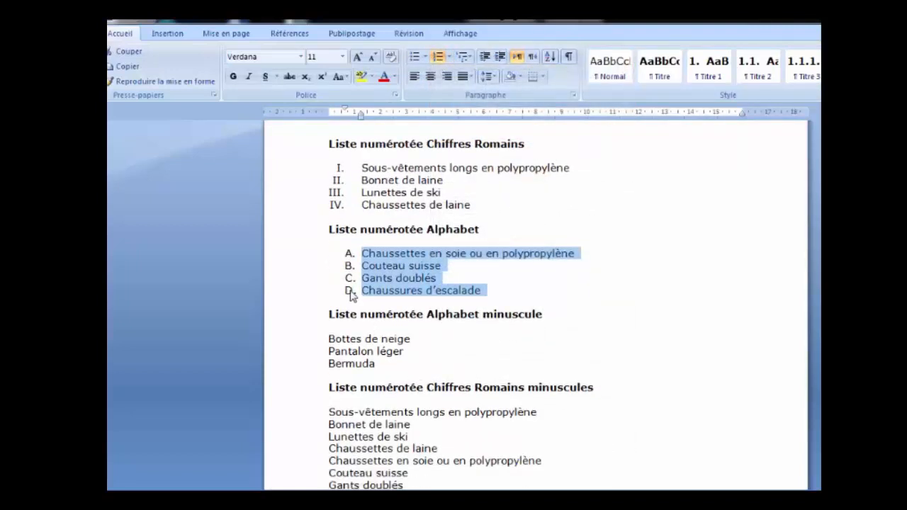
pyautogui.click(367, 351)
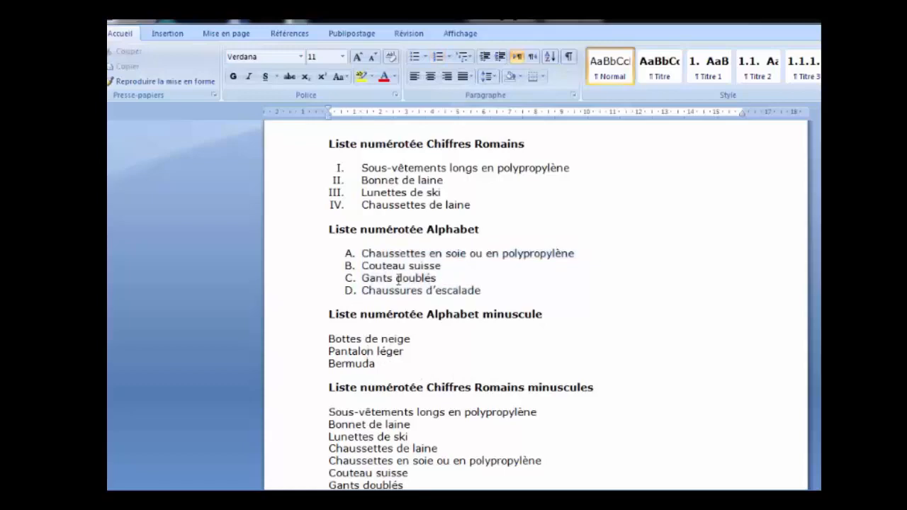
pyautogui.scroll(-12, 375, 332)
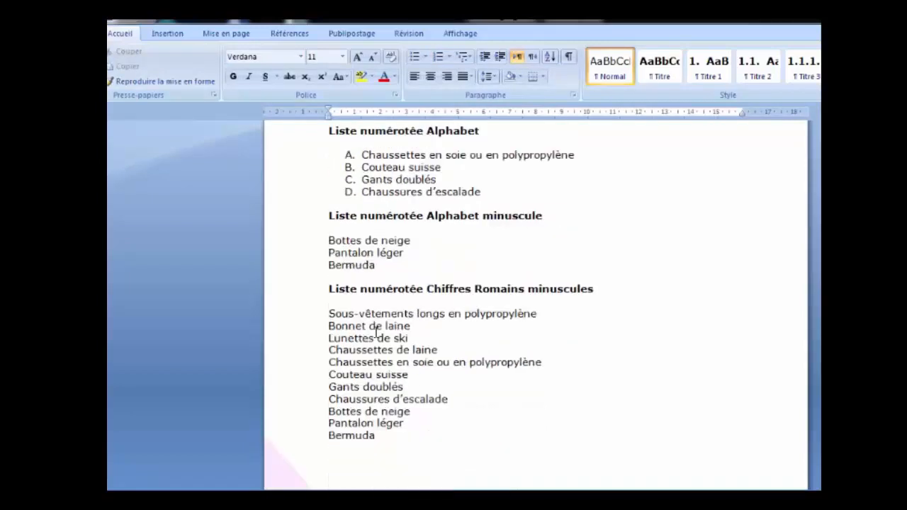
pyautogui.scroll(-1, 471, 370)
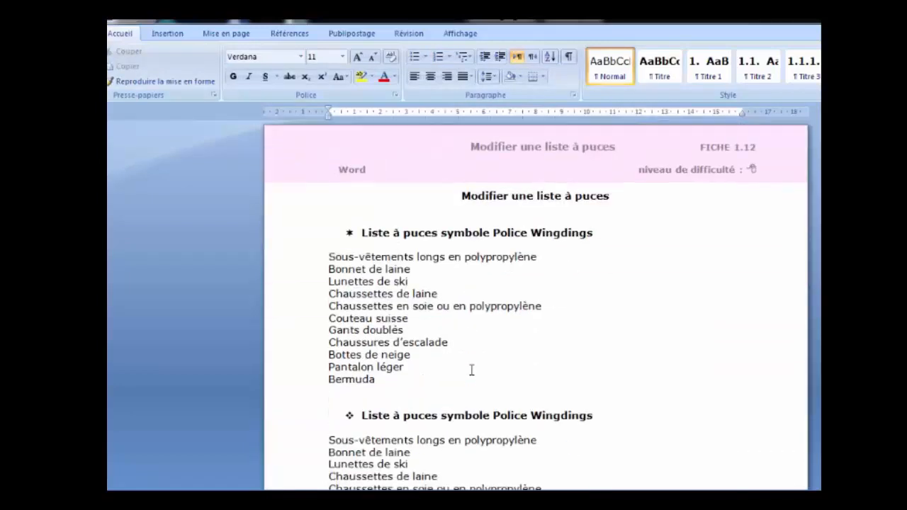
pyautogui.scroll(-10, 471, 370)
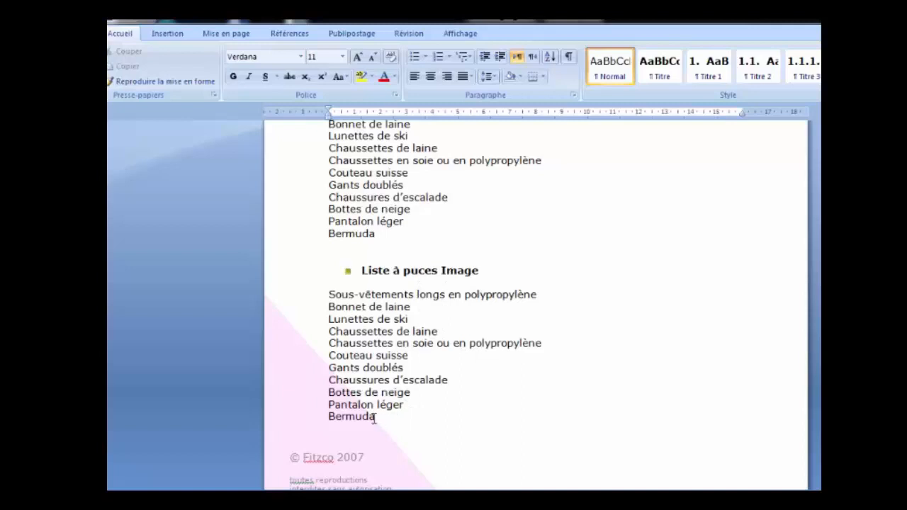
pyautogui.moveTo(364, 407); pyautogui.dragTo(345, 280)
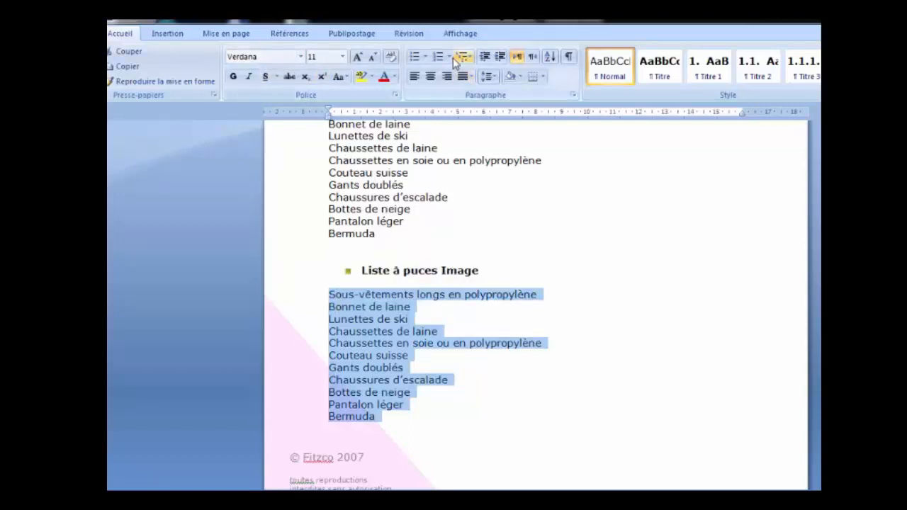
pyautogui.click(427, 57)
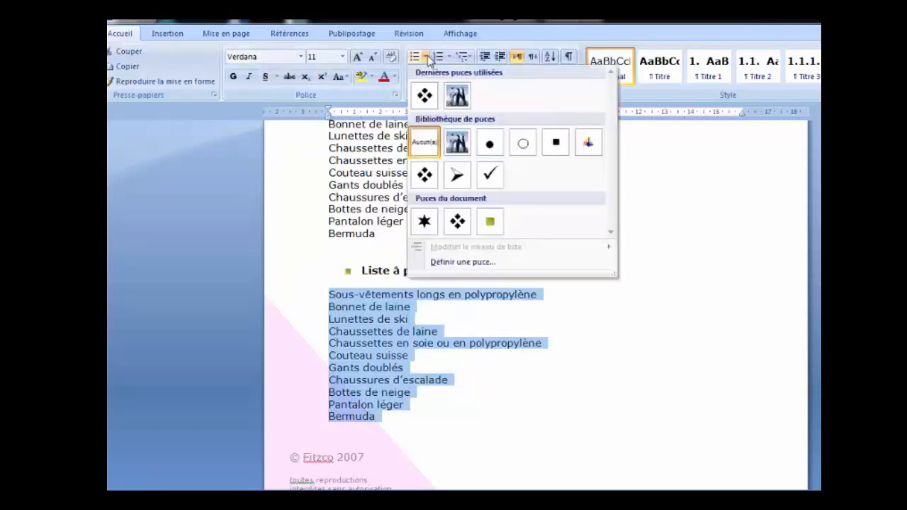
pyautogui.click(453, 264)
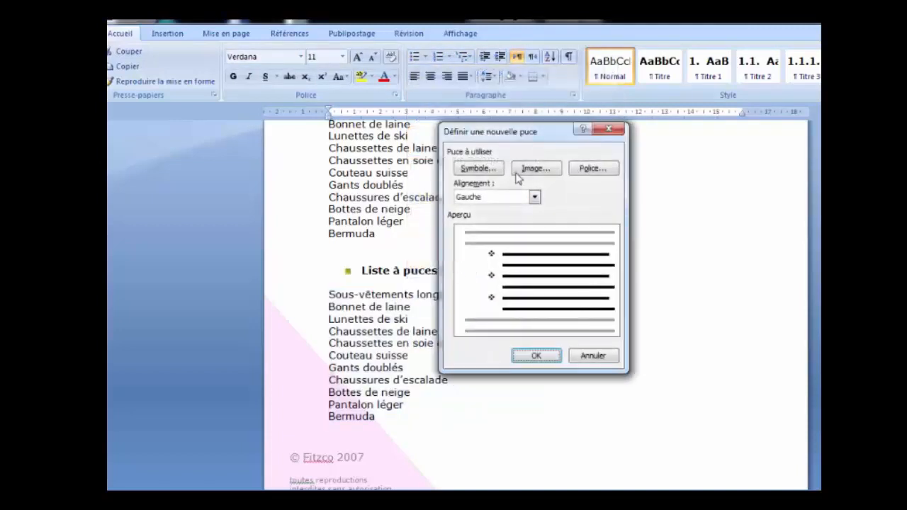
pyautogui.click(536, 170)
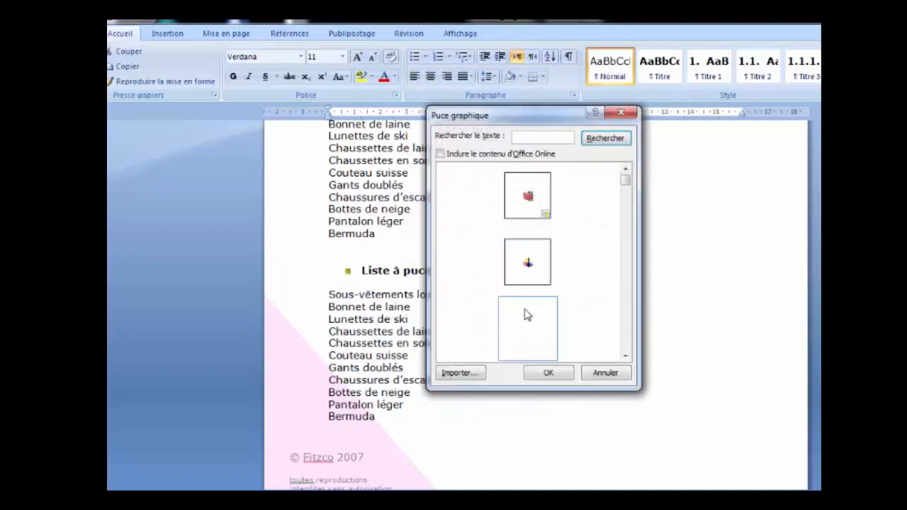
# Import the yellow flowers picture from the "Échantillons d'images" folder and choose it as the bullet image.
pyautogui.click(471, 375)
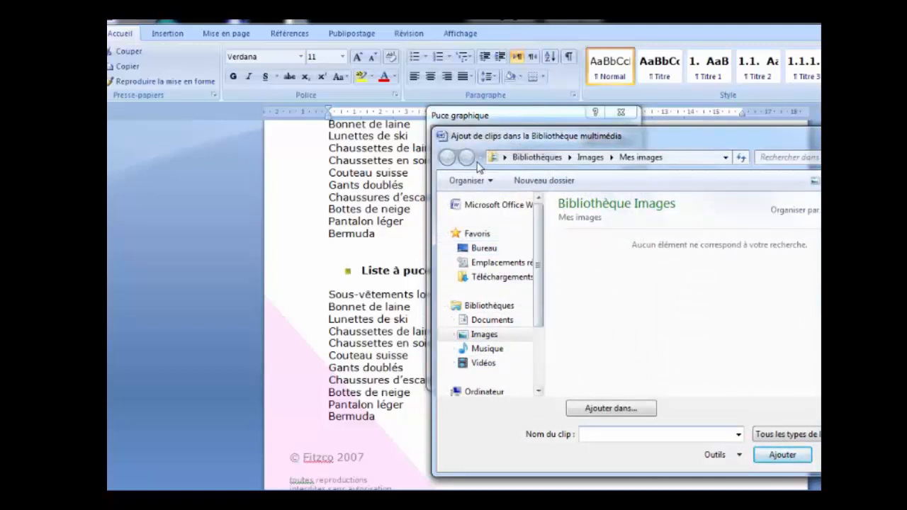
pyautogui.click(488, 336)
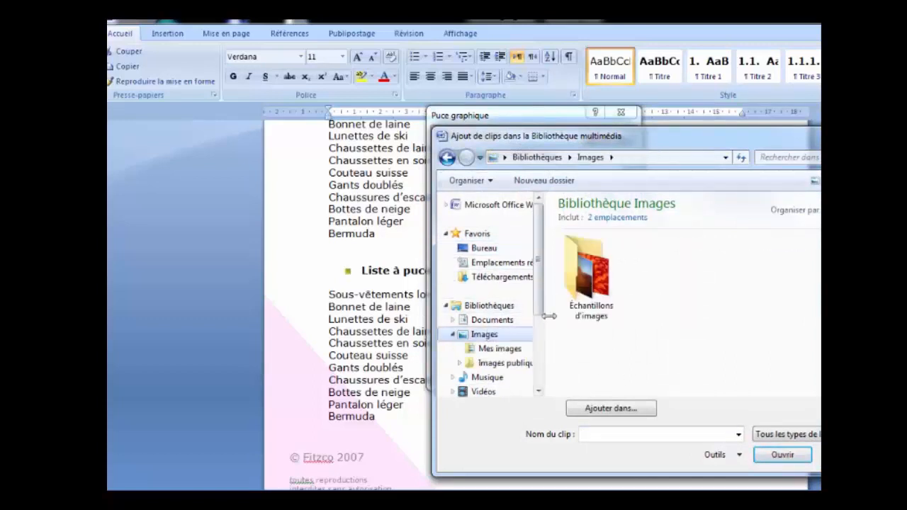
pyautogui.doubleClick(589, 296)
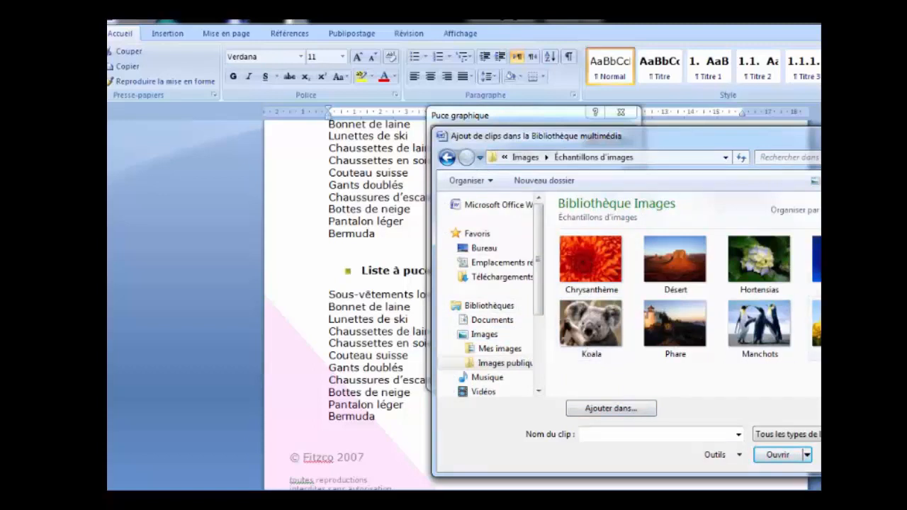
pyautogui.doubleClick(818, 324)
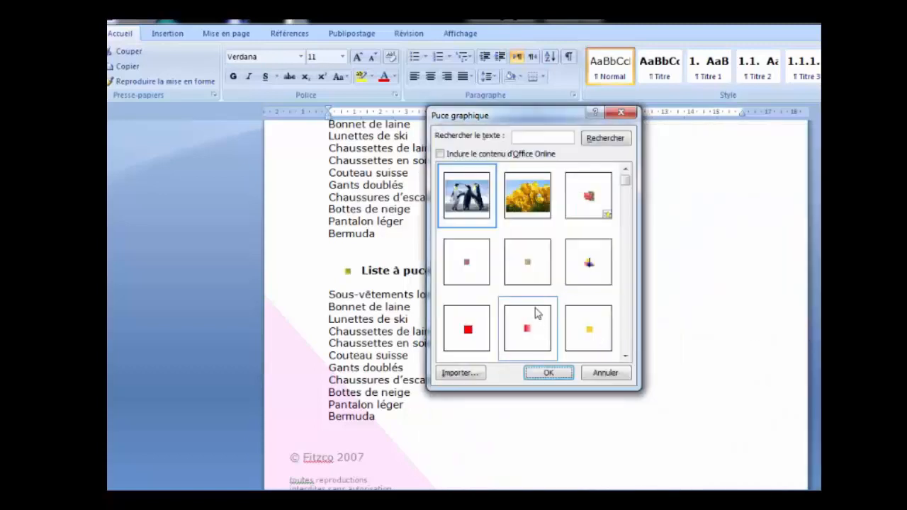
pyautogui.click(530, 211)
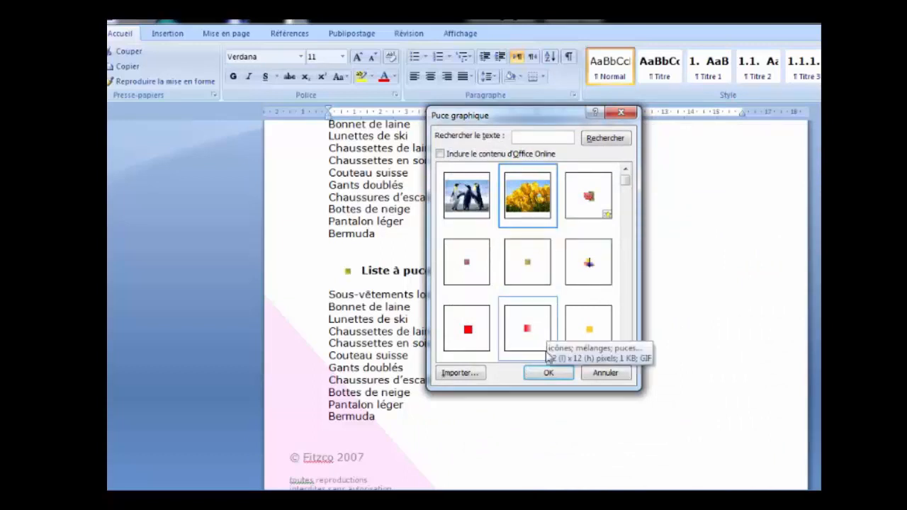
pyautogui.click(547, 373)
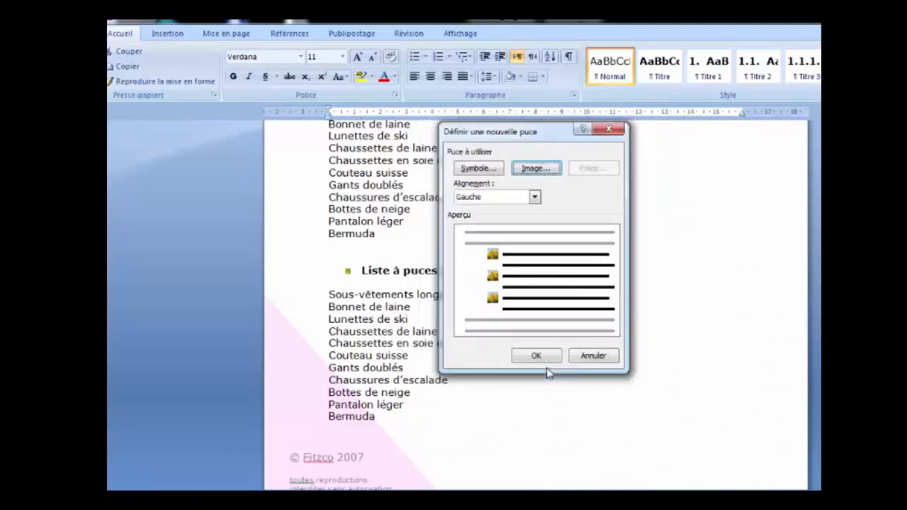
# Set the new bullet's alignment to "Droite" and apply it to the selected list.
pyautogui.click(535, 198)
pyautogui.click(514, 219)
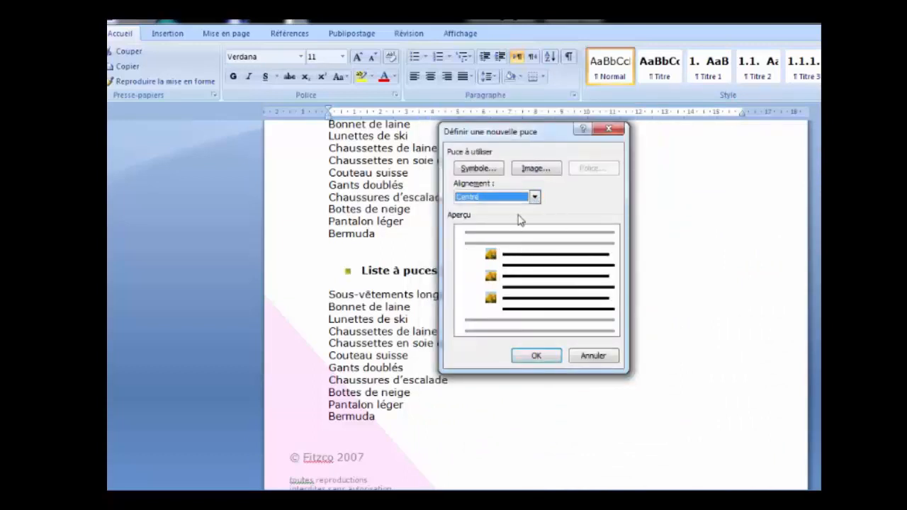
pyautogui.click(534, 197)
pyautogui.click(509, 227)
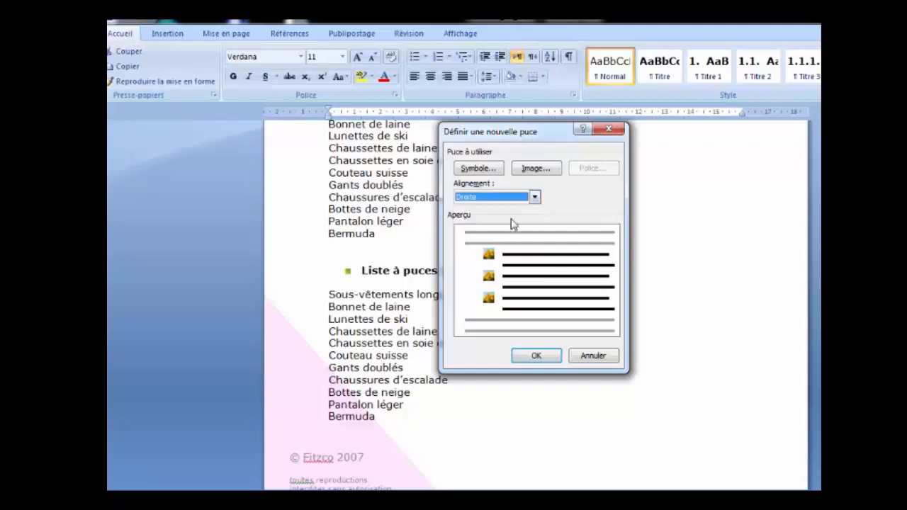
pyautogui.click(535, 357)
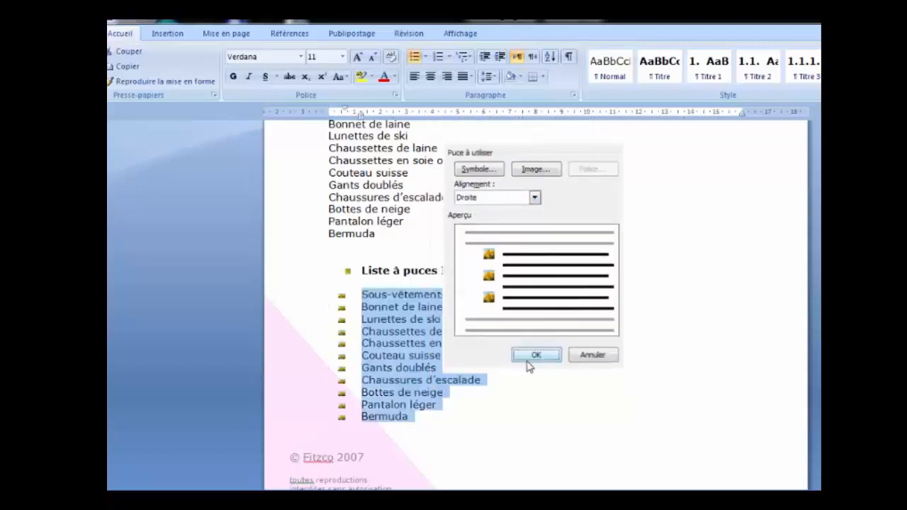
pyautogui.click(352, 326)
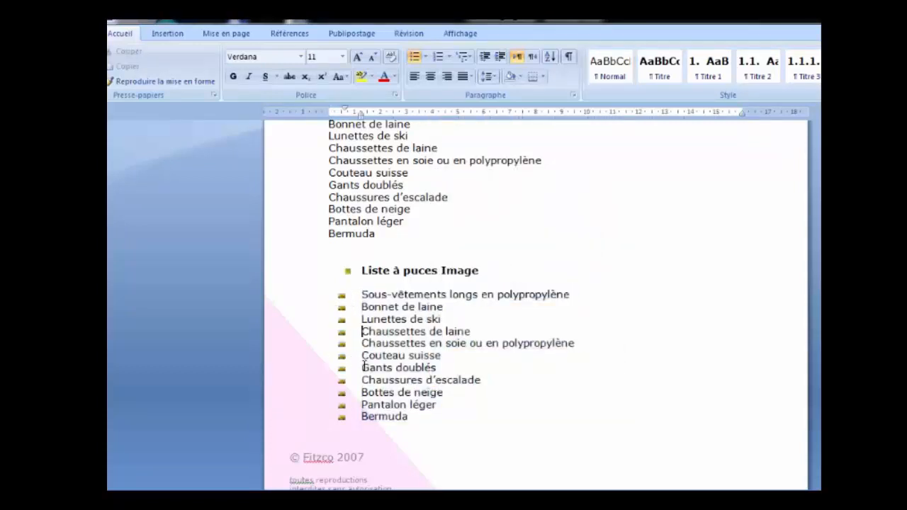
# Increase the left indent of the text under "Cliquez une fois sur le bouton" on FICHE 1.13 by one level.
pyautogui.scroll(-12, 425, 409)
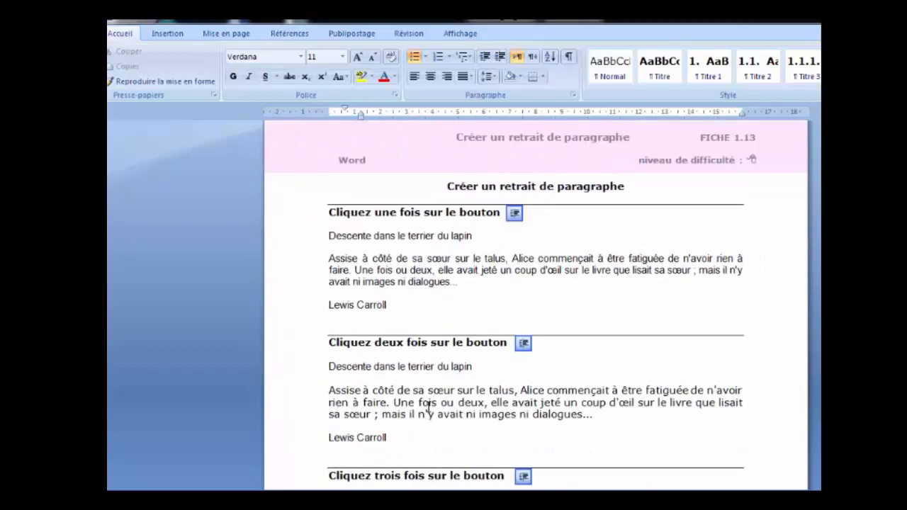
pyautogui.moveTo(461, 283); pyautogui.dragTo(329, 246)
pyautogui.click(376, 305)
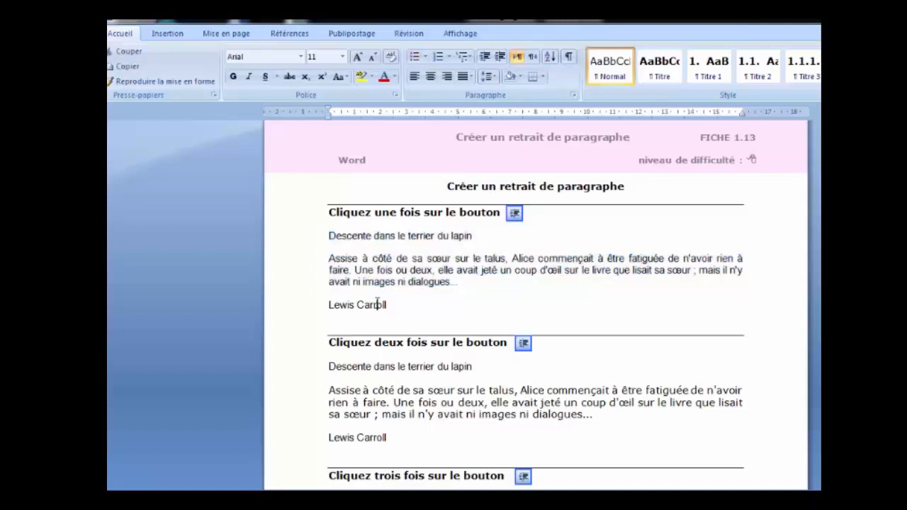
pyautogui.moveTo(391, 305); pyautogui.dragTo(324, 236)
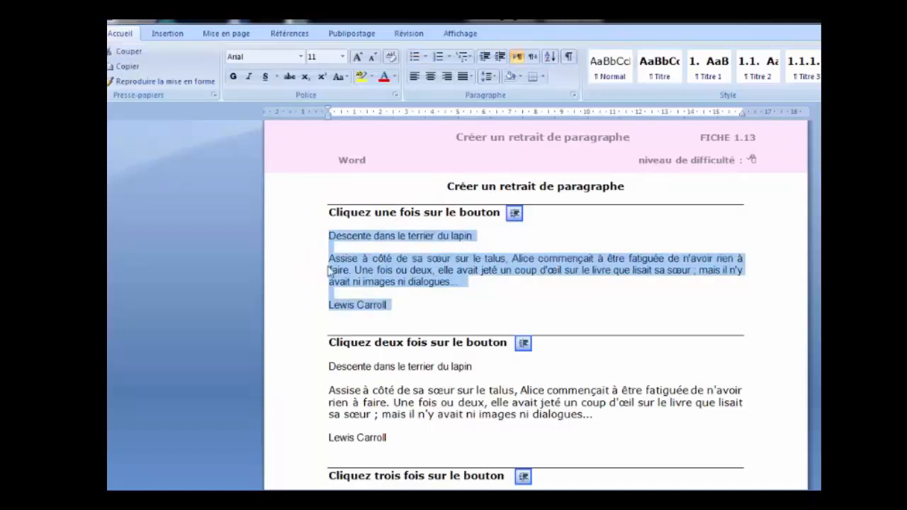
pyautogui.click(498, 61)
pyautogui.click(499, 61)
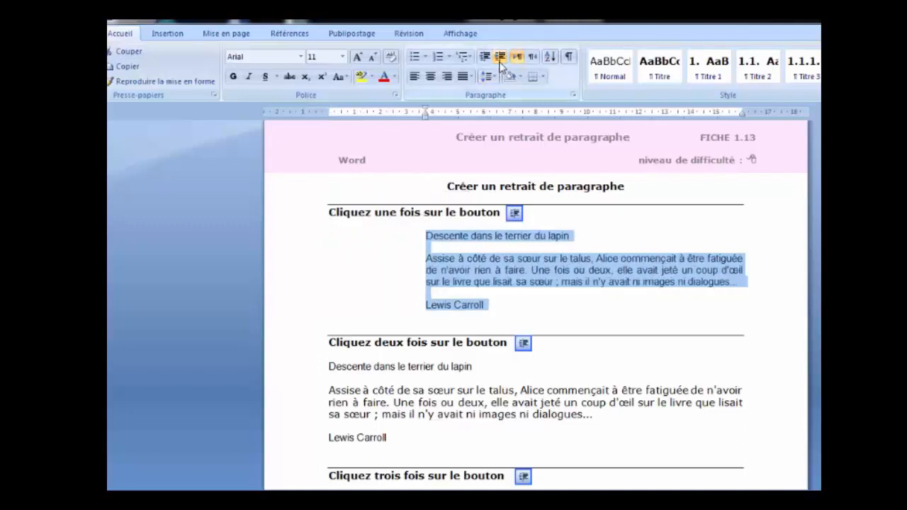
pyautogui.click(486, 63)
pyautogui.click(486, 63)
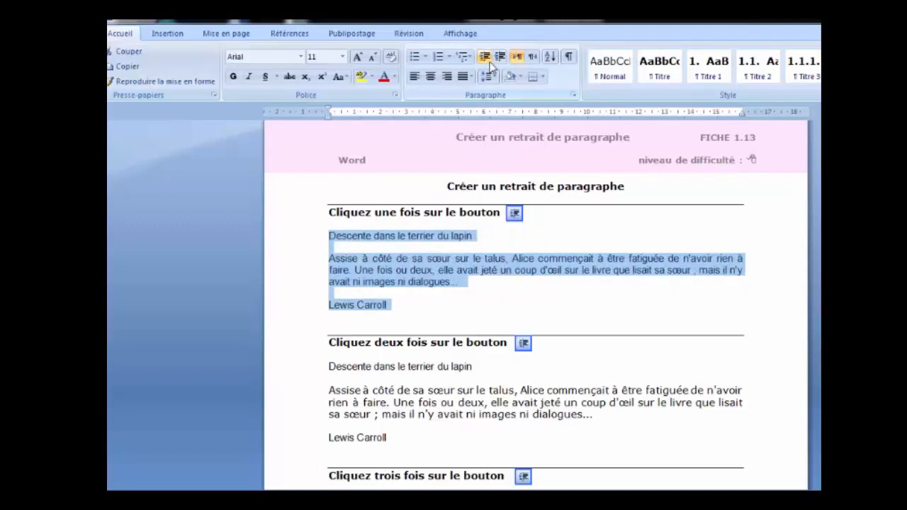
pyautogui.click(499, 61)
pyautogui.scroll(-2, 515, 411)
pyautogui.click(382, 358)
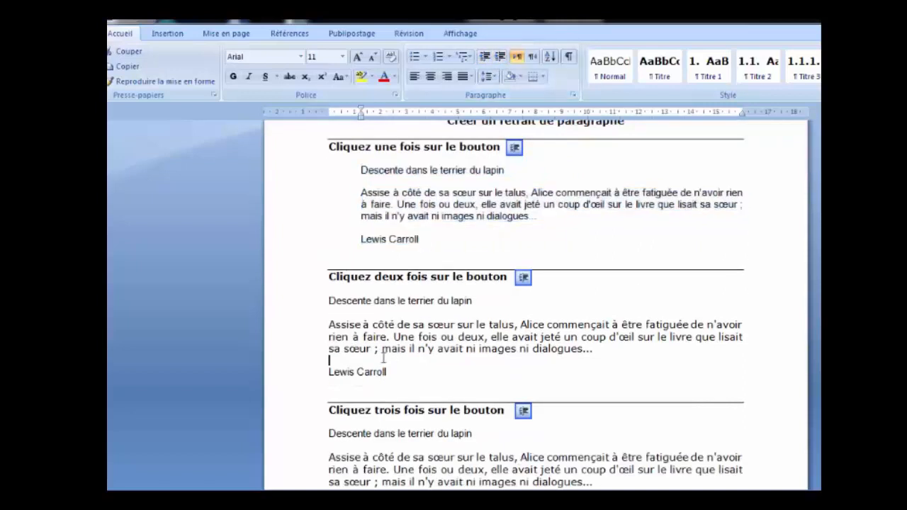
pyautogui.moveTo(383, 358); pyautogui.dragTo(330, 300)
pyautogui.click(393, 354)
pyautogui.scroll(-2, 401, 418)
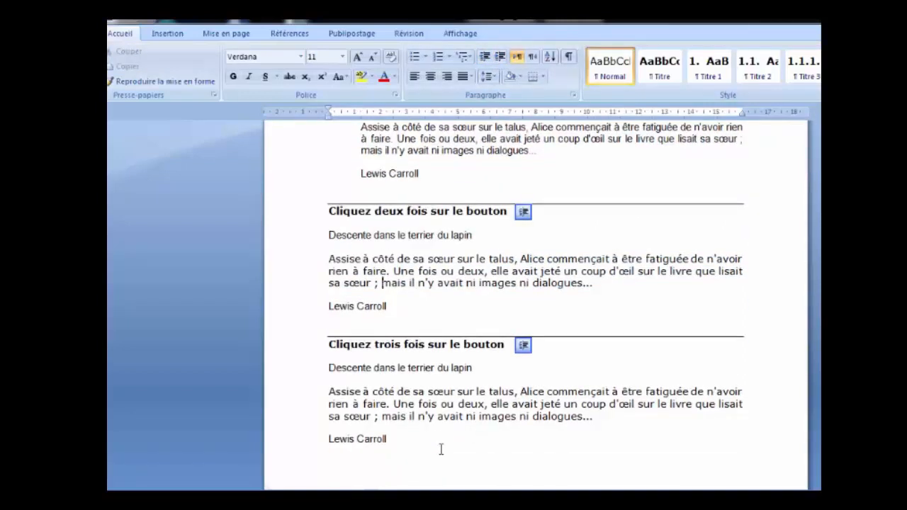
# Increase the left indent of the text under "Cliquez trois fois sur le bouton" by three levels.
pyautogui.moveTo(441, 449); pyautogui.dragTo(330, 368)
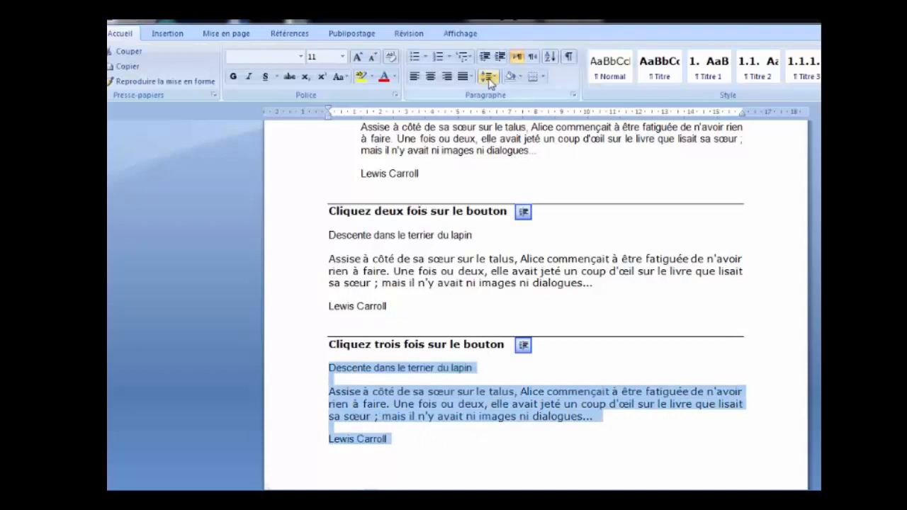
pyautogui.click(500, 61)
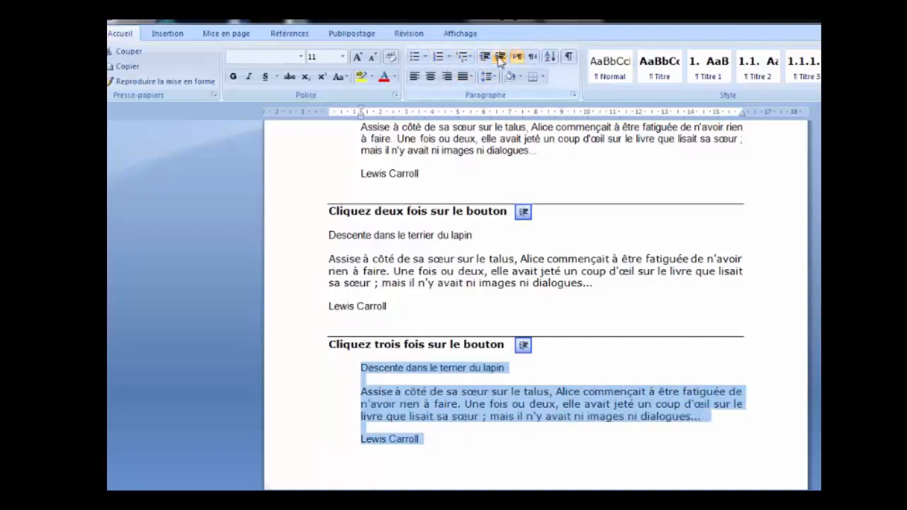
pyautogui.click(500, 61)
pyautogui.click(500, 61)
# Set the indent before the text to 3 cm for the paragraphs under "Retrait gauche 3 cm" on FICHE 1.15.
pyautogui.scroll(-10, 487, 340)
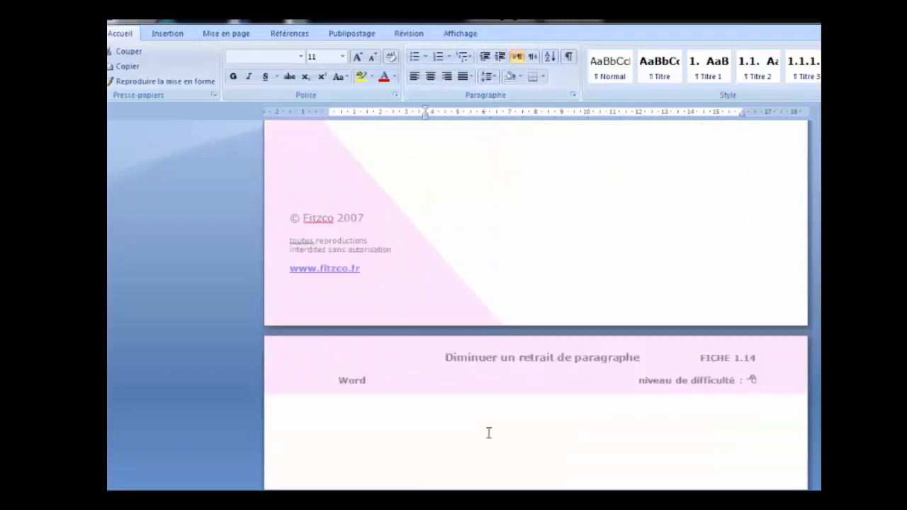
pyautogui.scroll(-20, 488, 433)
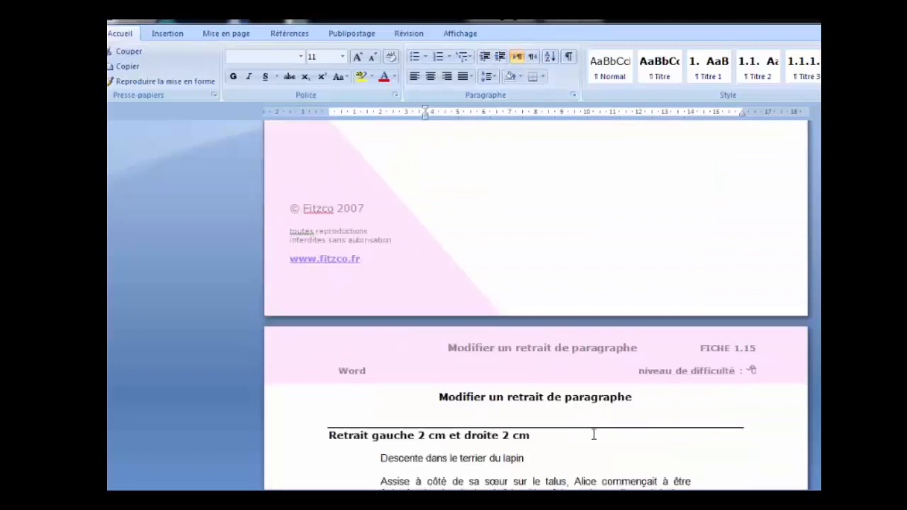
pyautogui.scroll(-6, 594, 434)
pyautogui.scroll(-2, 570, 423)
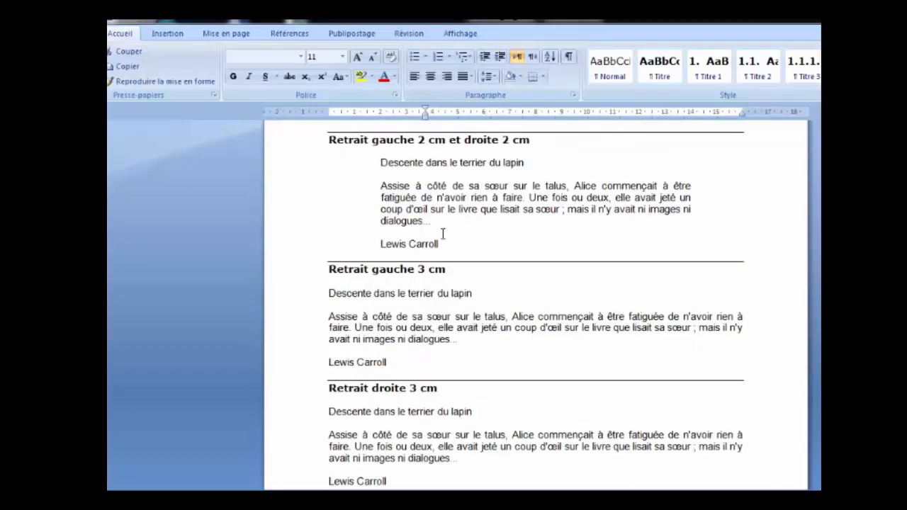
pyautogui.moveTo(438, 243)
pyautogui.mouseDown()
pyautogui.moveTo(381, 185)
pyautogui.moveTo(382, 163)
pyautogui.mouseUp()
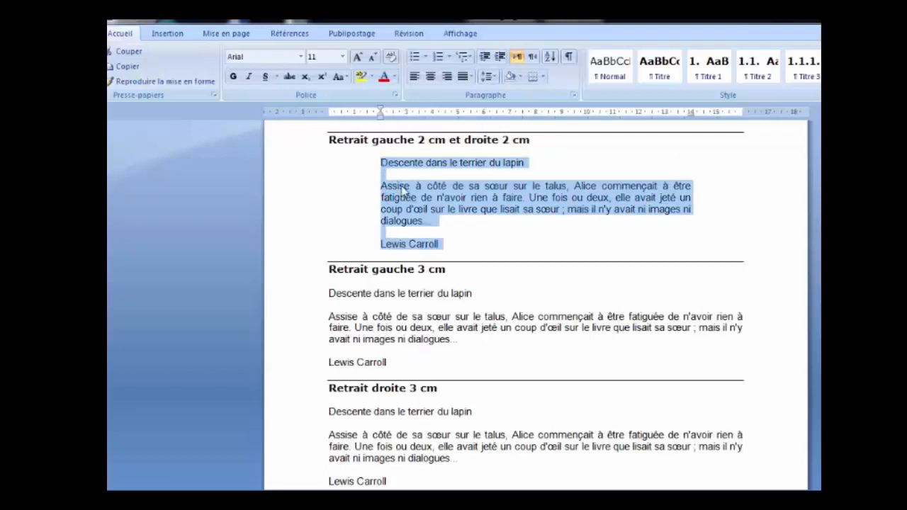
pyautogui.click(459, 317)
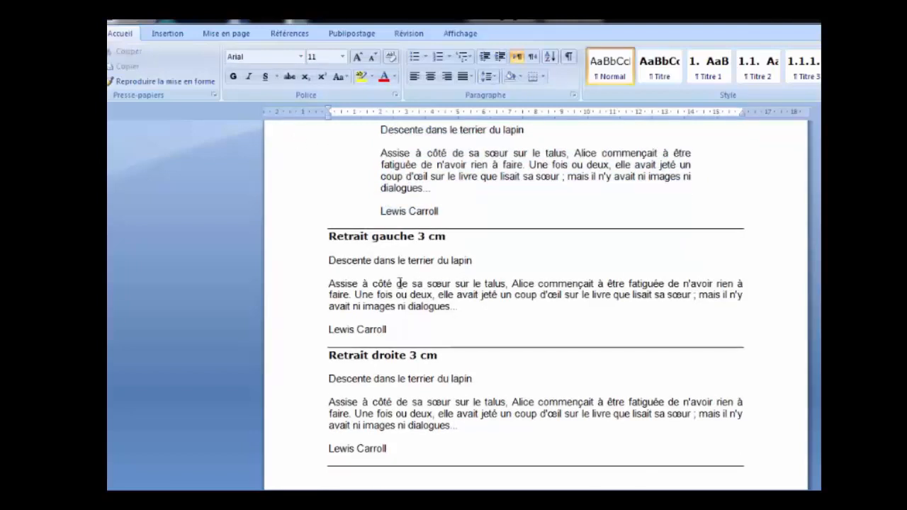
pyautogui.scroll(-1, 405, 293)
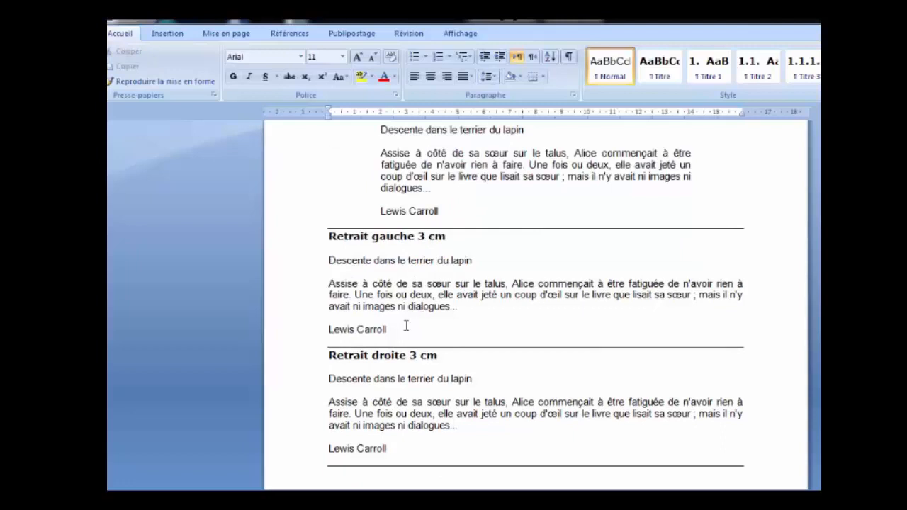
pyautogui.moveTo(388, 329); pyautogui.dragTo(331, 260)
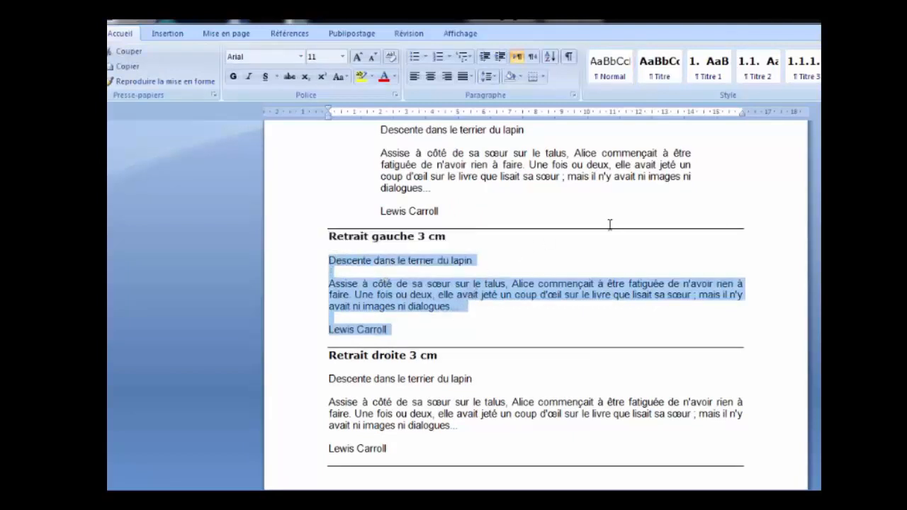
pyautogui.click(572, 95)
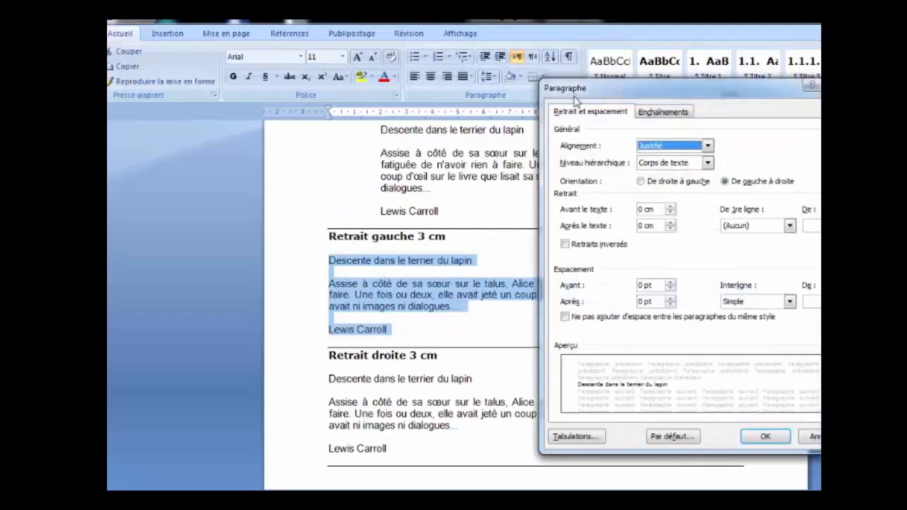
pyautogui.moveTo(666, 93); pyautogui.dragTo(680, 57)
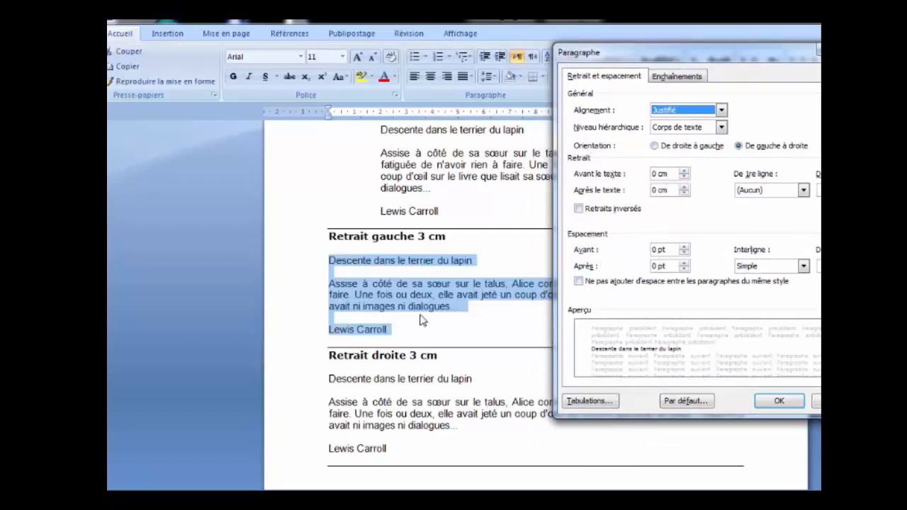
pyautogui.click(683, 171)
pyautogui.click(683, 171)
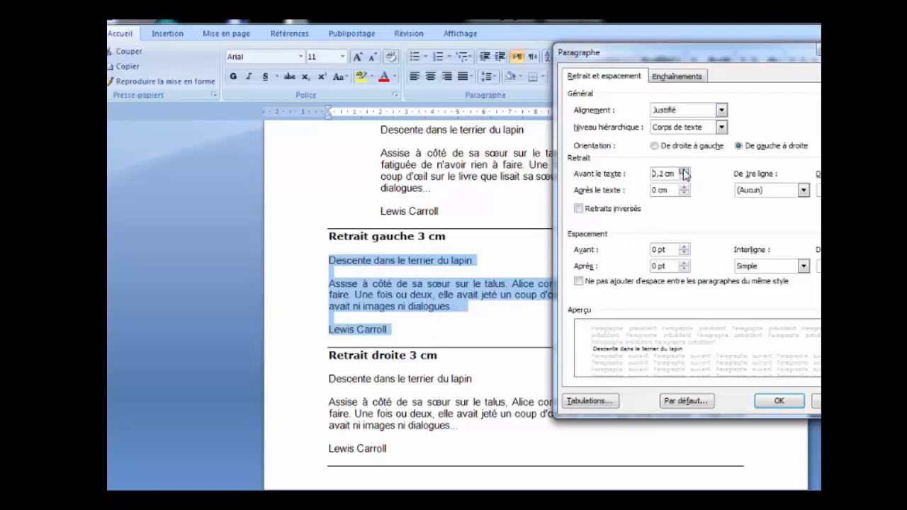
pyautogui.moveTo(684, 172); pyautogui.dragTo(684, 171)
pyautogui.click(683, 178)
pyautogui.click(684, 178)
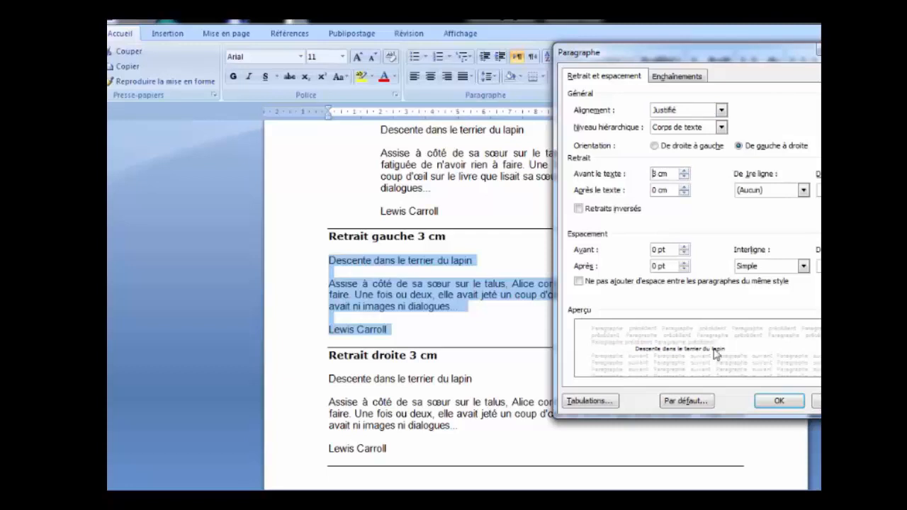
pyautogui.click(765, 398)
# Set the indent after the text to 3 cm for the paragraphs under "Retrait droite 3 cm".
pyautogui.scroll(-1, 546, 430)
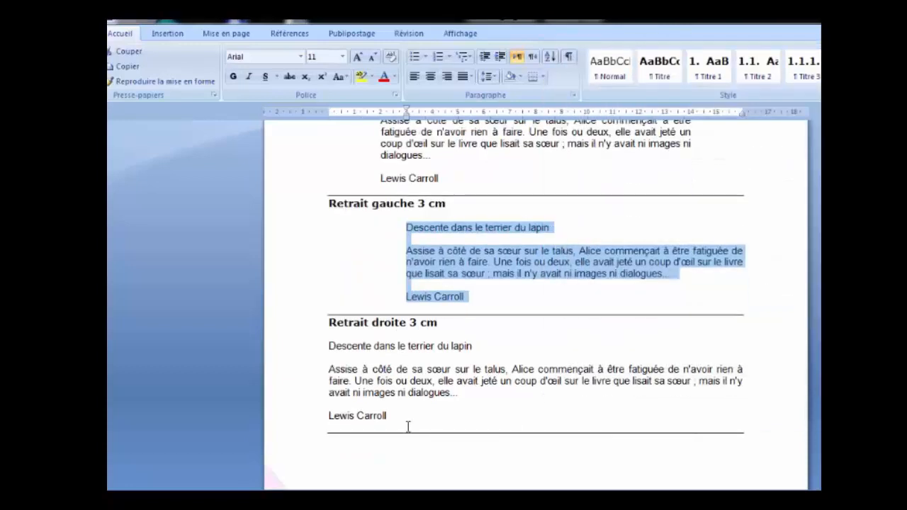
pyautogui.moveTo(388, 415); pyautogui.dragTo(327, 340)
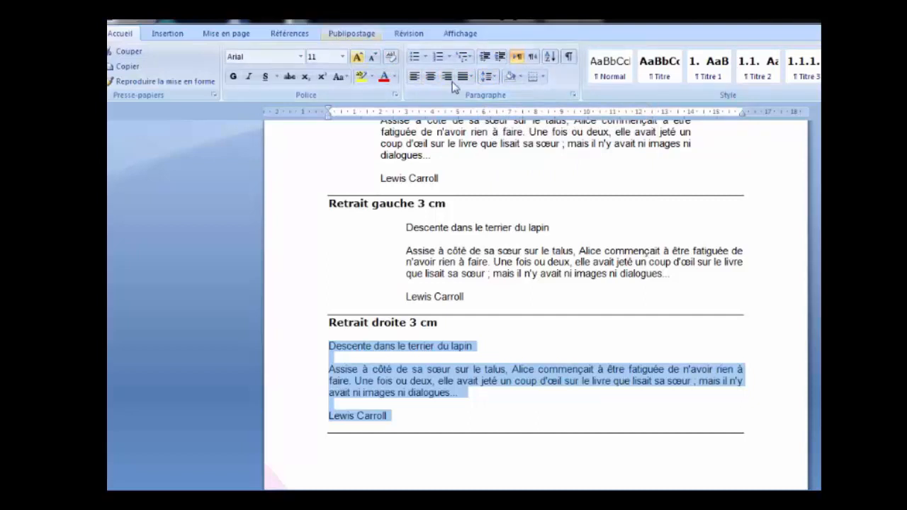
pyautogui.click(572, 94)
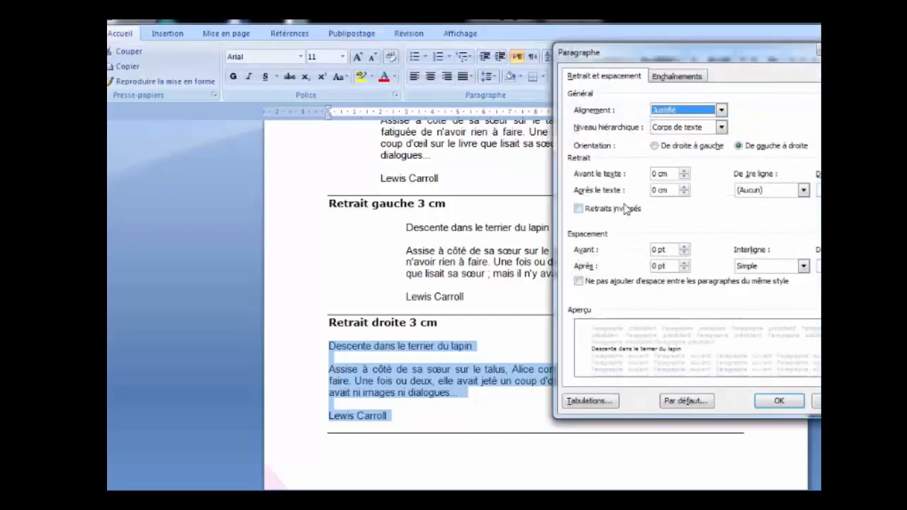
pyautogui.click(653, 189)
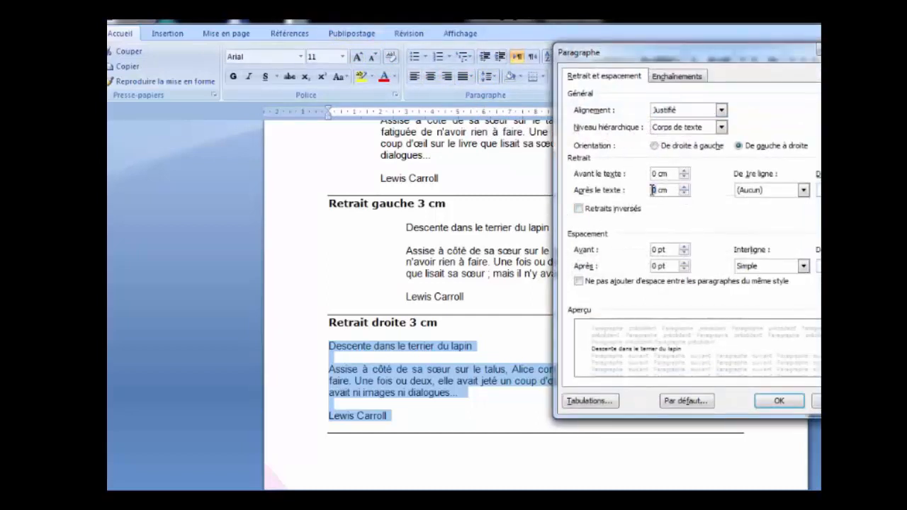
pyautogui.write('3')
pyautogui.click(779, 400)
# Move the first-line indent of the four memo lines under "Taquet gauche à 2 cm et à 5 cm" on FICHE 1.16 to 5 cm.
pyautogui.scroll(-3, 612, 391)
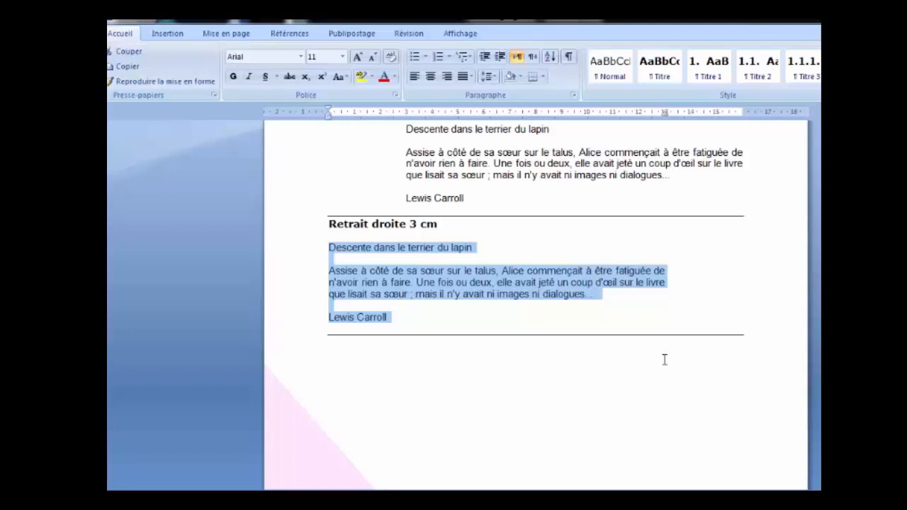
pyautogui.scroll(-15, 665, 359)
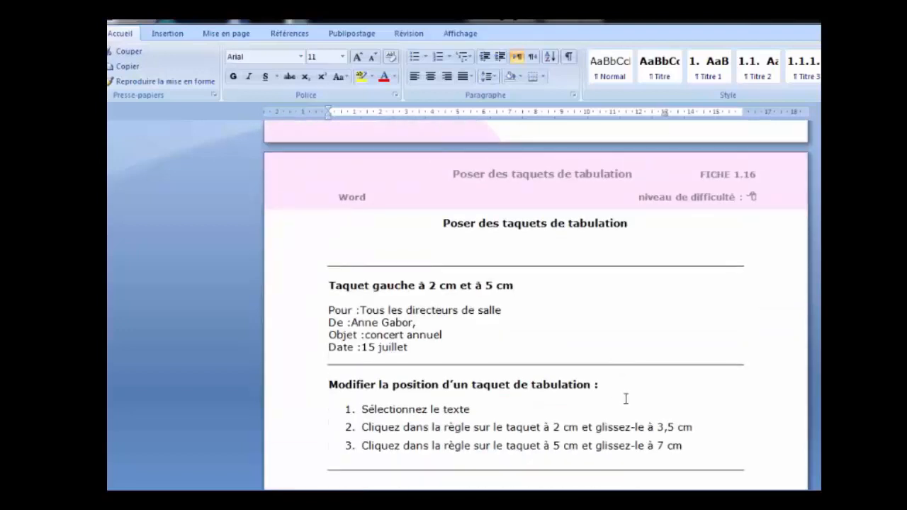
pyautogui.scroll(-1, 625, 399)
pyautogui.scroll(-2, 625, 399)
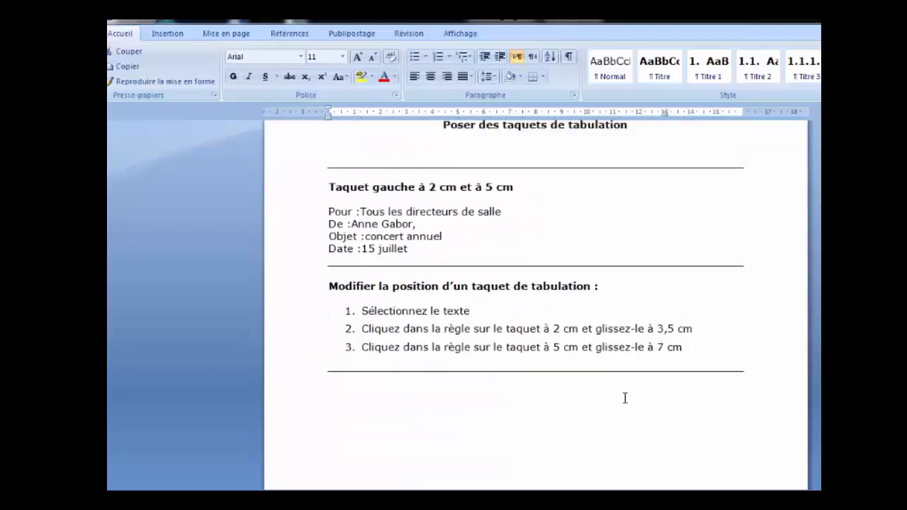
pyautogui.scroll(2, 624, 399)
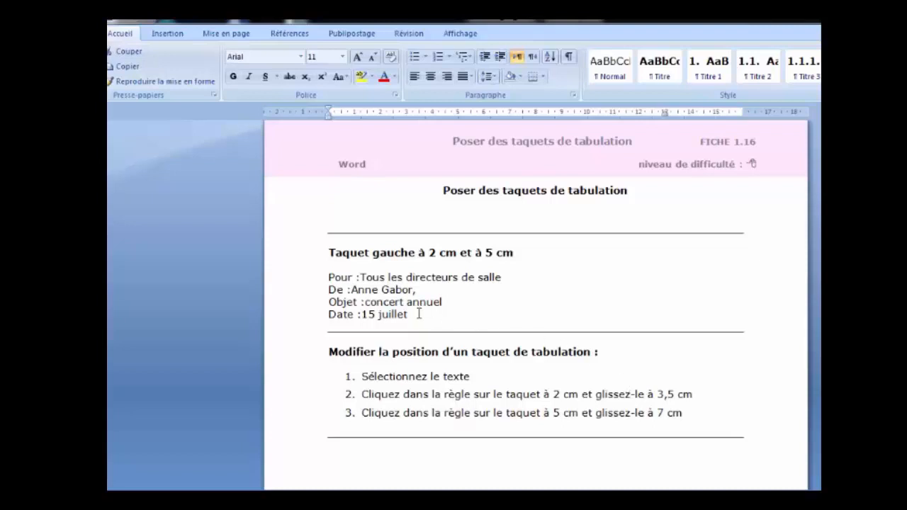
pyautogui.moveTo(411, 315); pyautogui.dragTo(344, 278)
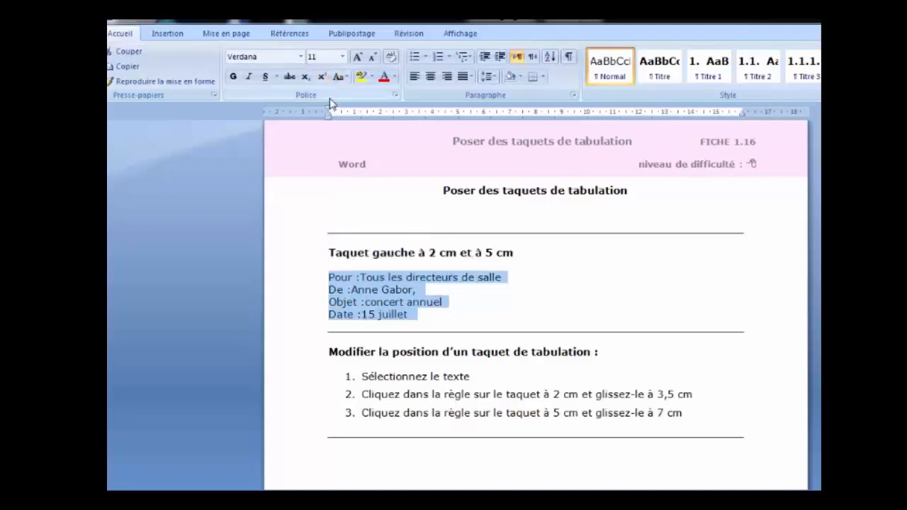
pyautogui.moveTo(331, 113); pyautogui.dragTo(457, 116)
# Move the hanging indent of the second numbered item under "Modifier la position d'un taquet de tabulation" to 2 cm.
pyautogui.scroll(-1, 493, 348)
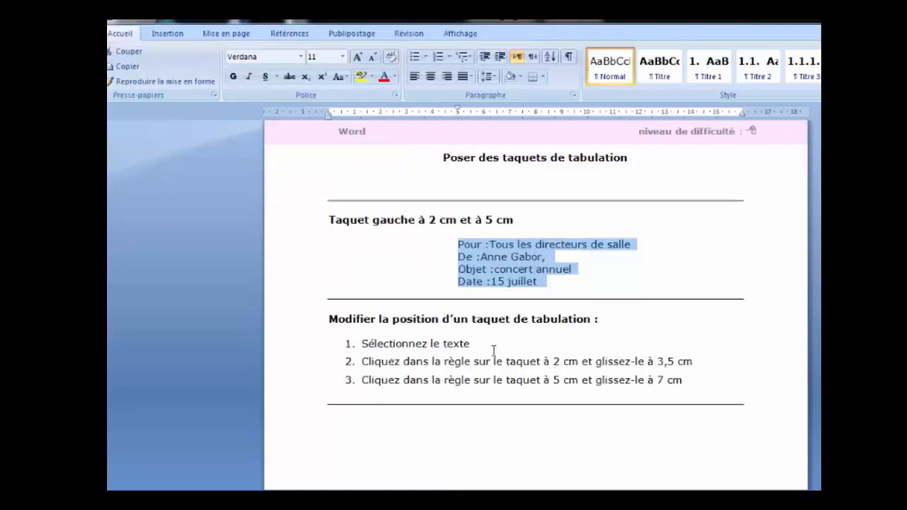
pyautogui.scroll(-2, 493, 349)
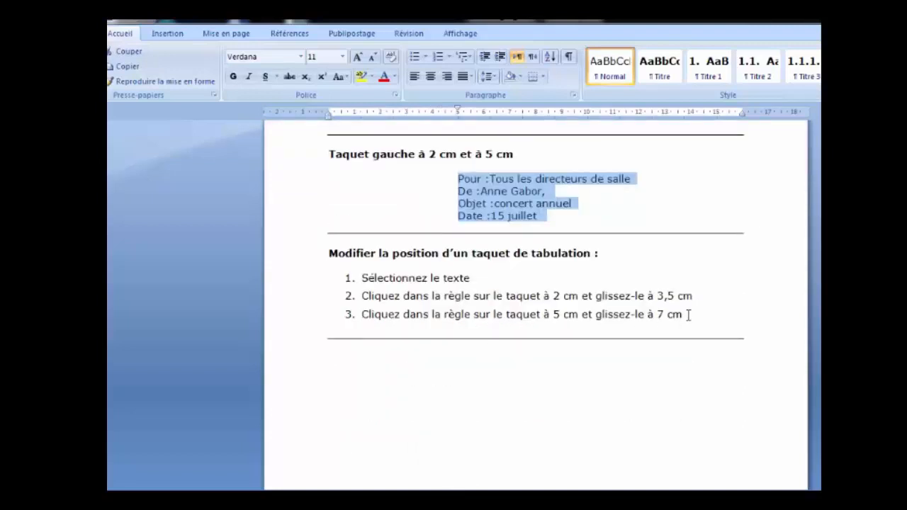
pyautogui.moveTo(685, 314); pyautogui.dragTo(378, 276)
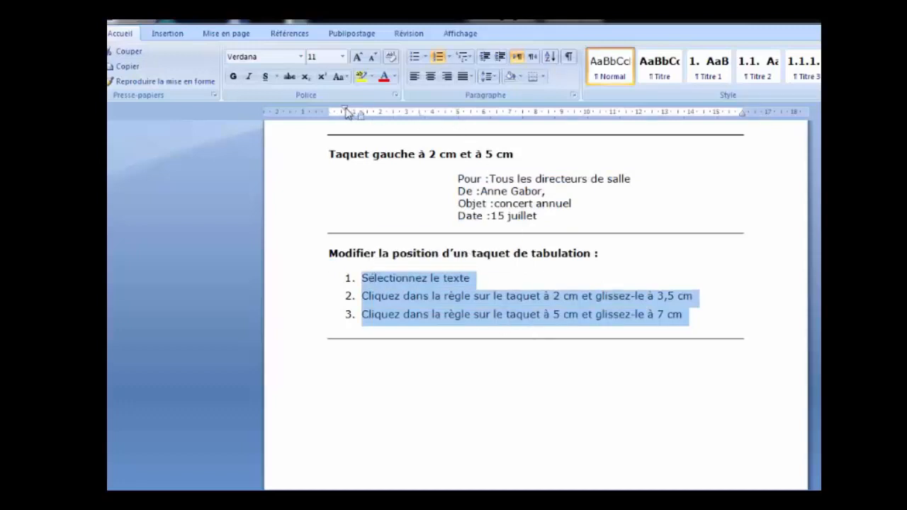
pyautogui.tripleClick(537, 296)
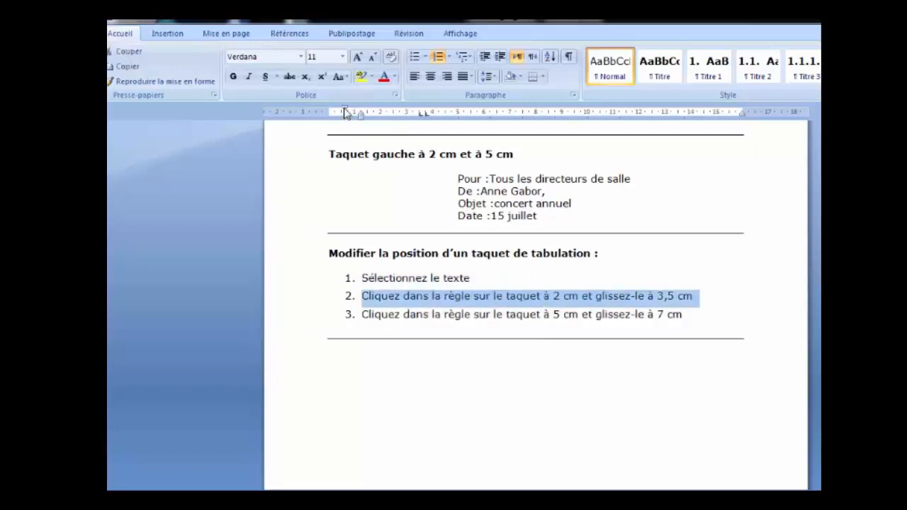
pyautogui.moveTo(347, 111); pyautogui.dragTo(381, 117)
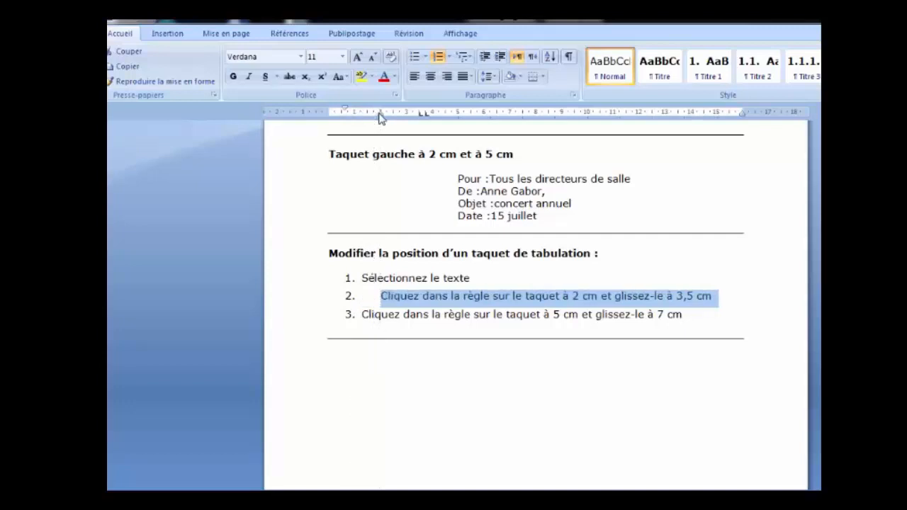
# Move the hanging indent of the third numbered item in the same list to 5 cm.
pyautogui.tripleClick(433, 318)
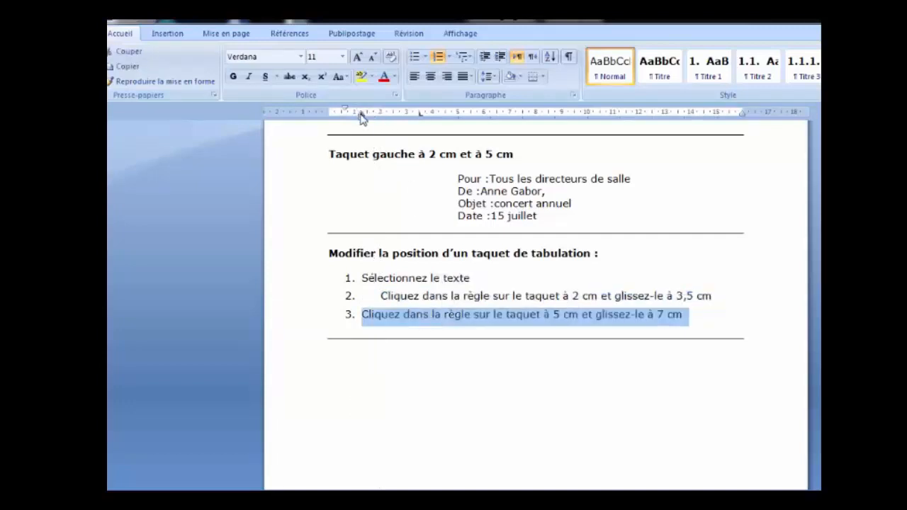
pyautogui.moveTo(361, 115); pyautogui.dragTo(458, 121)
pyautogui.moveTo(360, 115); pyautogui.dragTo(458, 126)
# Apply outside borders to the "Bordures extérieures" paragraph on FICHE 1.18.
pyautogui.scroll(-10, 449, 310)
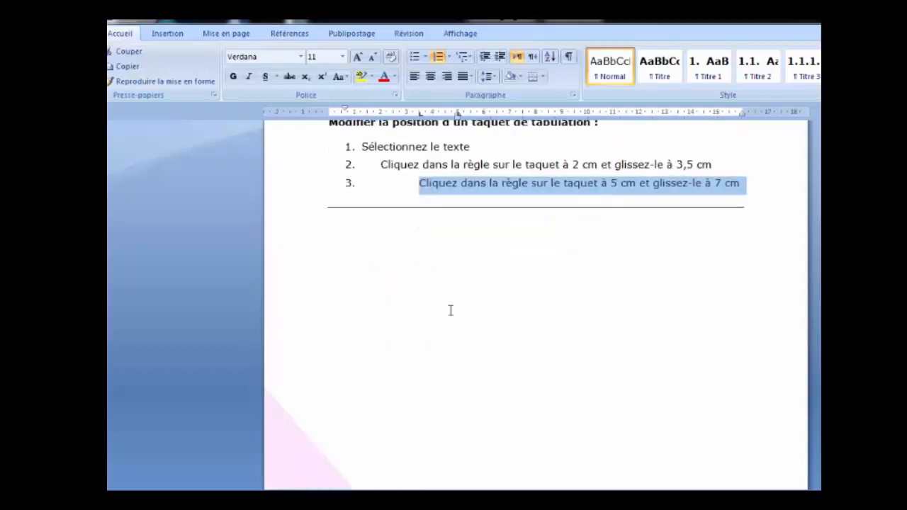
pyautogui.scroll(-10, 444, 343)
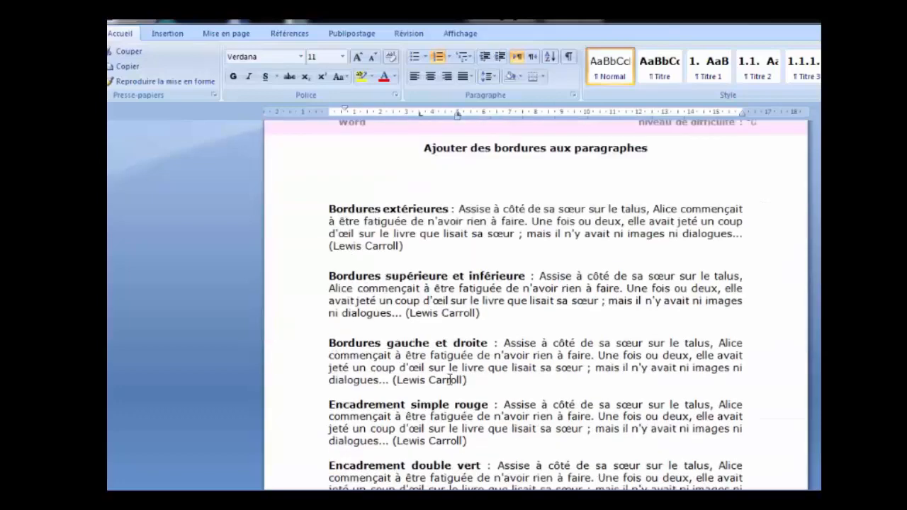
pyautogui.scroll(2, 449, 381)
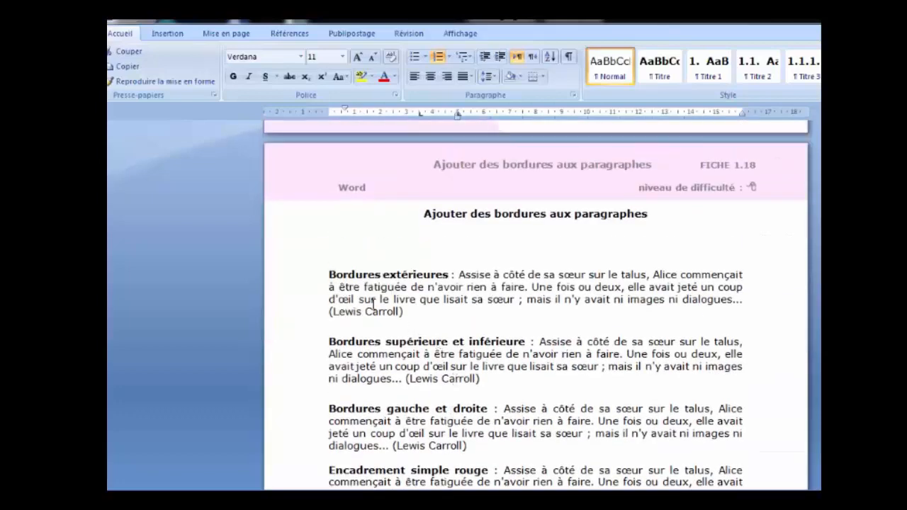
pyautogui.moveTo(408, 311); pyautogui.dragTo(328, 275)
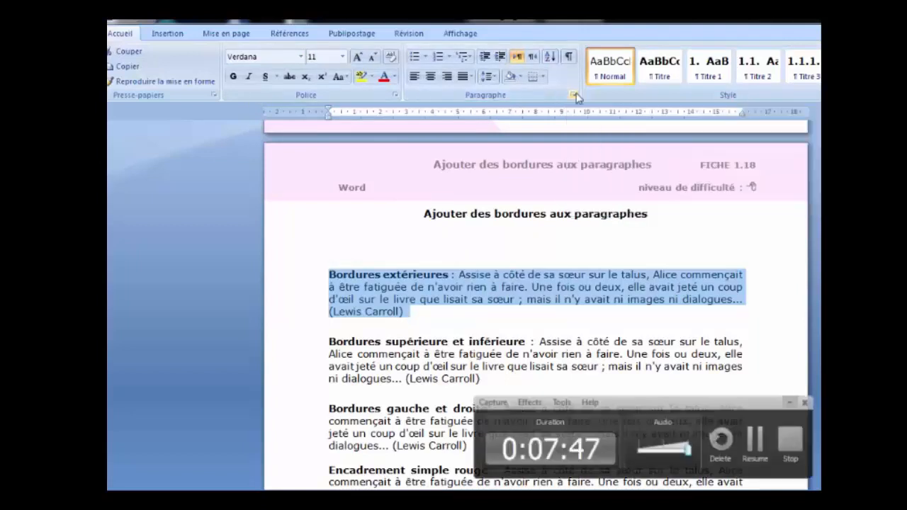
pyautogui.click(543, 76)
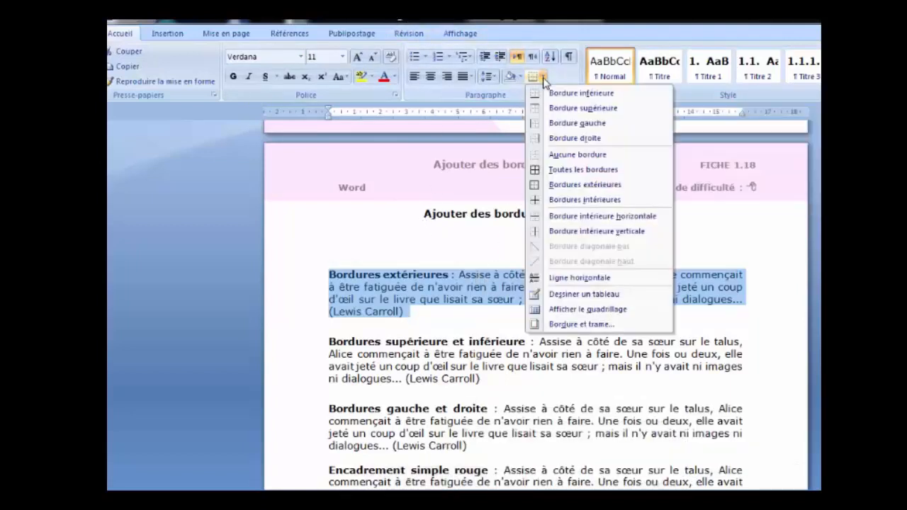
pyautogui.click(580, 185)
# Add a top border and a bottom border to the "Bordures supérieure et inférieure" paragraph.
pyautogui.scroll(-2, 563, 367)
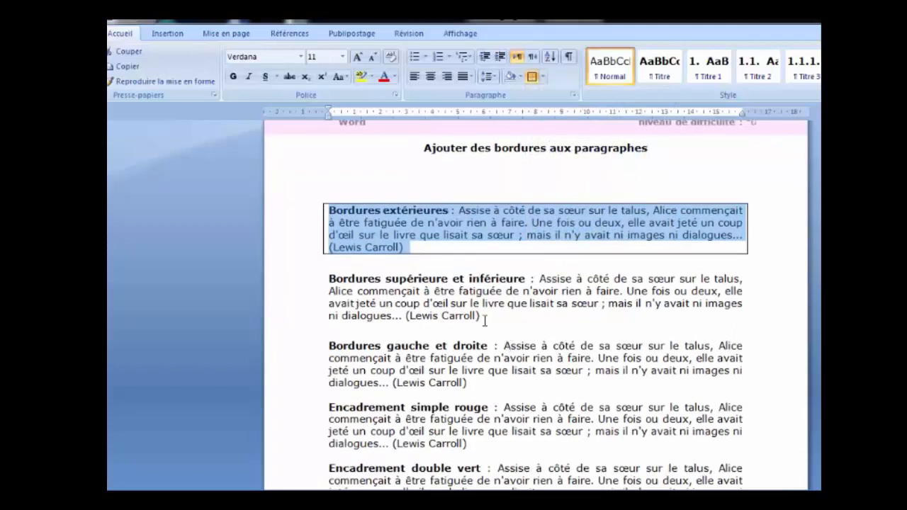
pyautogui.moveTo(485, 320); pyautogui.dragTo(328, 278)
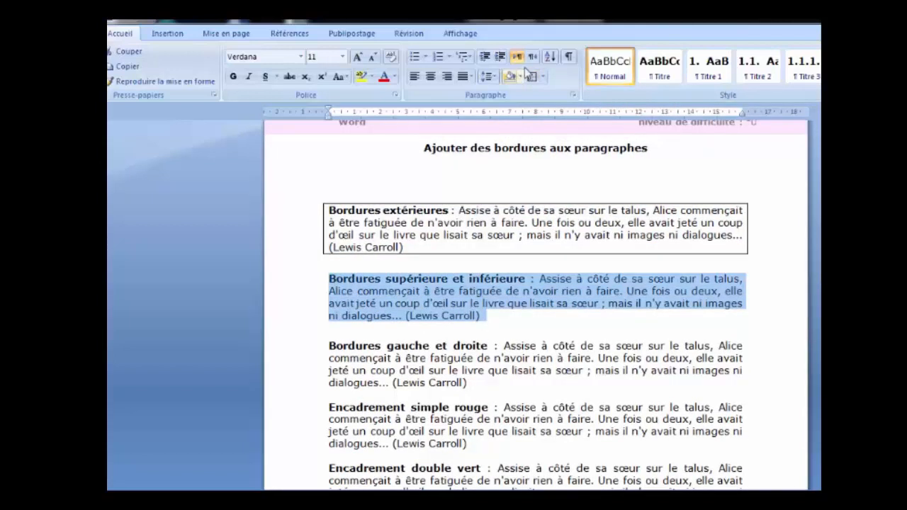
pyautogui.click(542, 77)
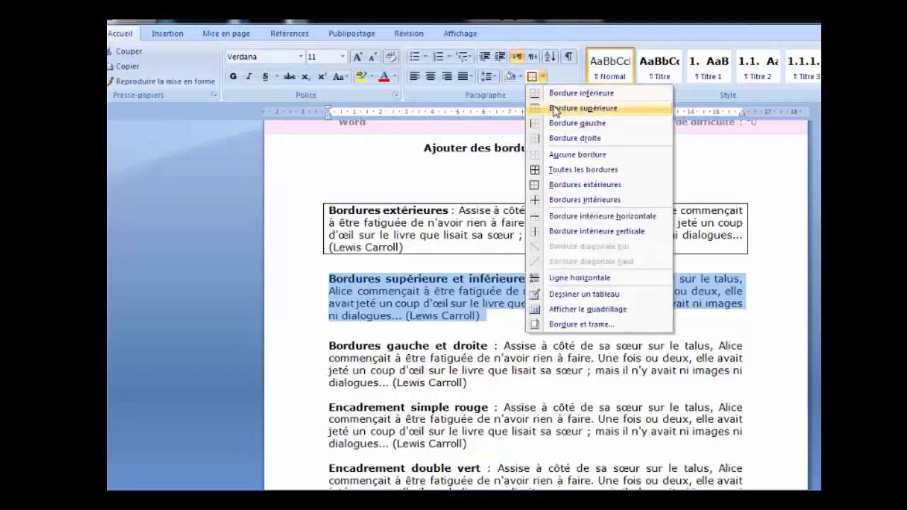
pyautogui.click(556, 109)
pyautogui.click(542, 77)
pyautogui.click(550, 95)
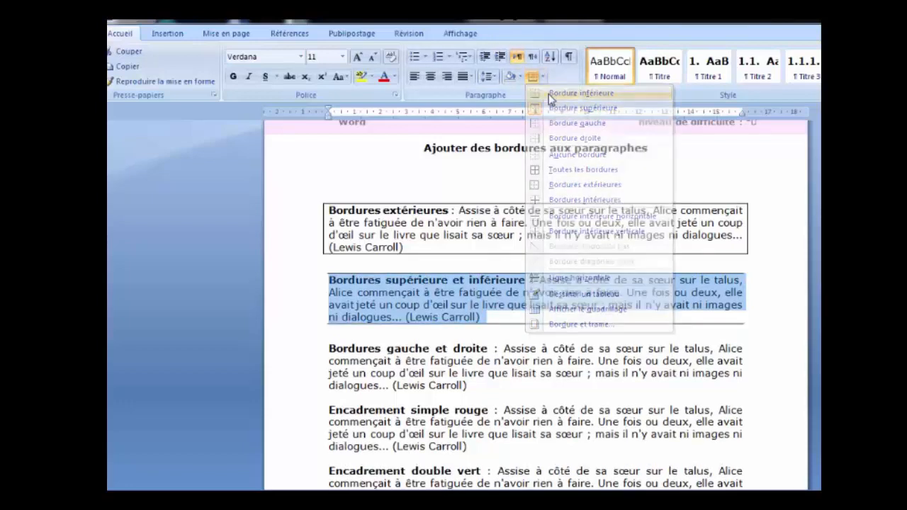
# Add a left border and a right border to the "Bordures gauche et droite" paragraph.
pyautogui.scroll(-2, 502, 323)
pyautogui.moveTo(469, 320); pyautogui.dragTo(329, 282)
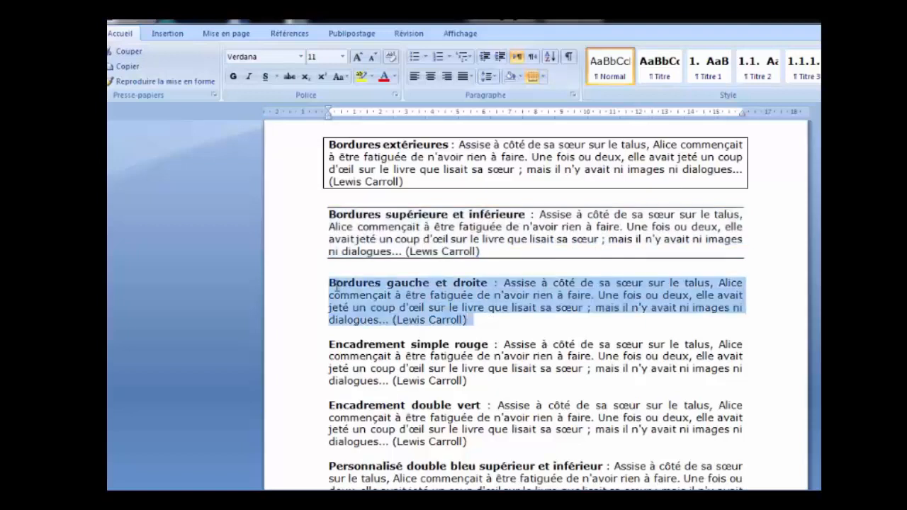
pyautogui.click(542, 77)
pyautogui.click(559, 122)
pyautogui.click(541, 77)
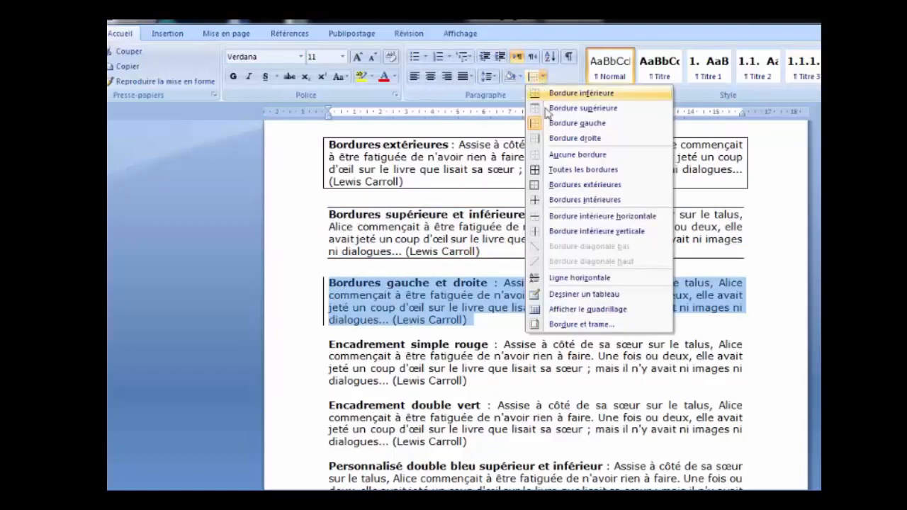
pyautogui.click(560, 137)
pyautogui.click(607, 355)
# Apply the base olive green theme colour as background shading to the "Trame vert olive" paragraph on FICHE 1.19.
pyautogui.scroll(-2, 607, 354)
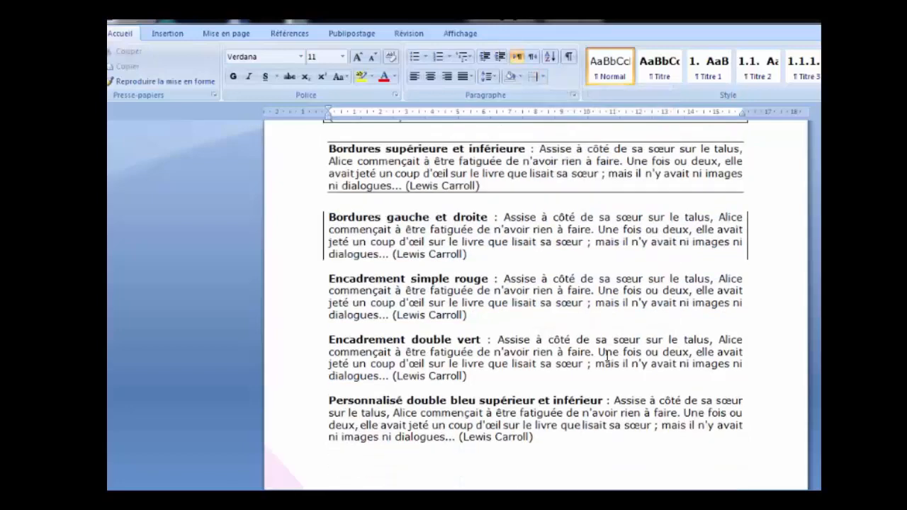
pyautogui.scroll(-15, 607, 354)
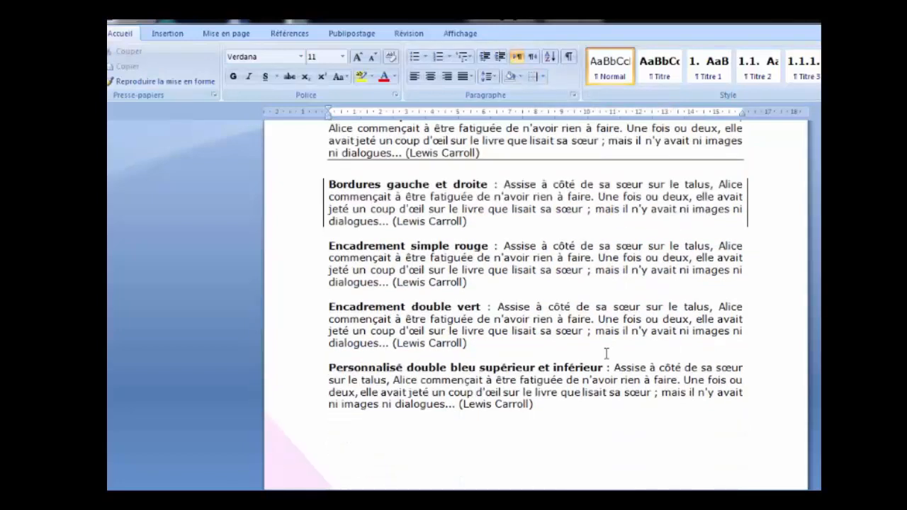
pyautogui.scroll(-4, 603, 355)
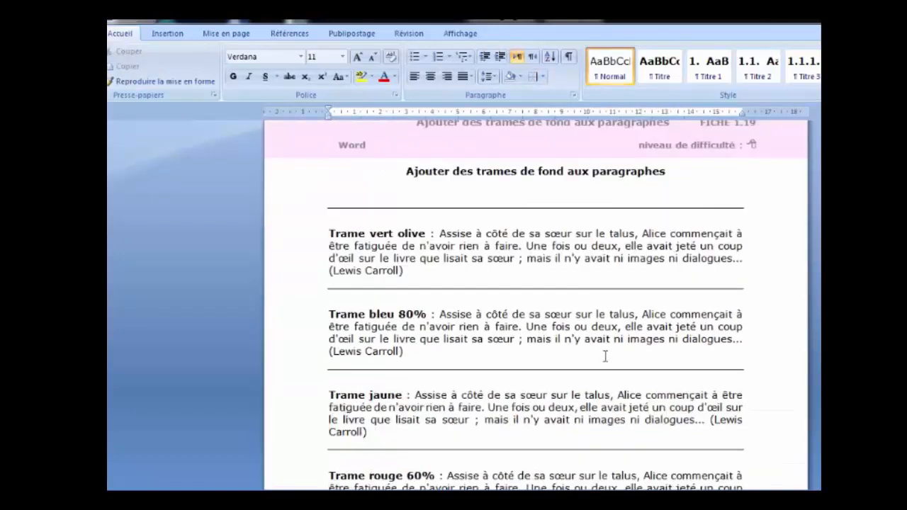
pyautogui.scroll(2, 605, 355)
pyautogui.moveTo(408, 273); pyautogui.dragTo(318, 235)
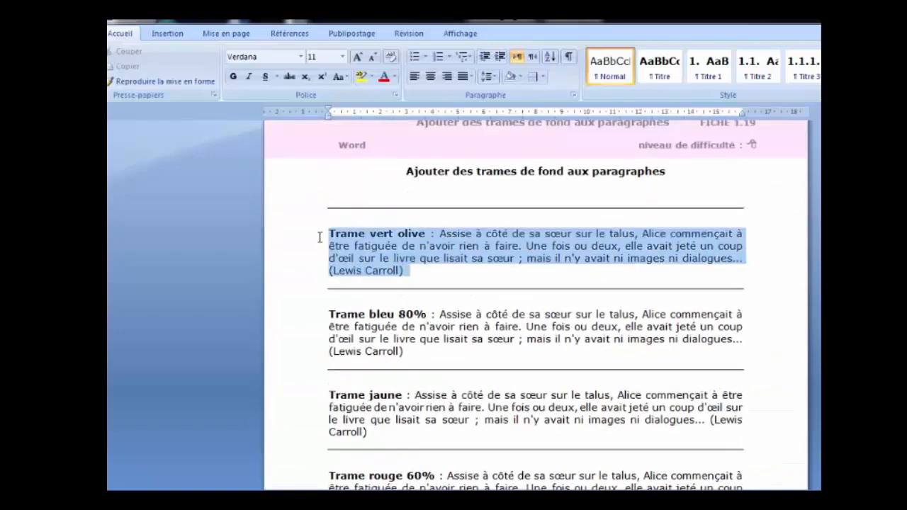
pyautogui.click(395, 77)
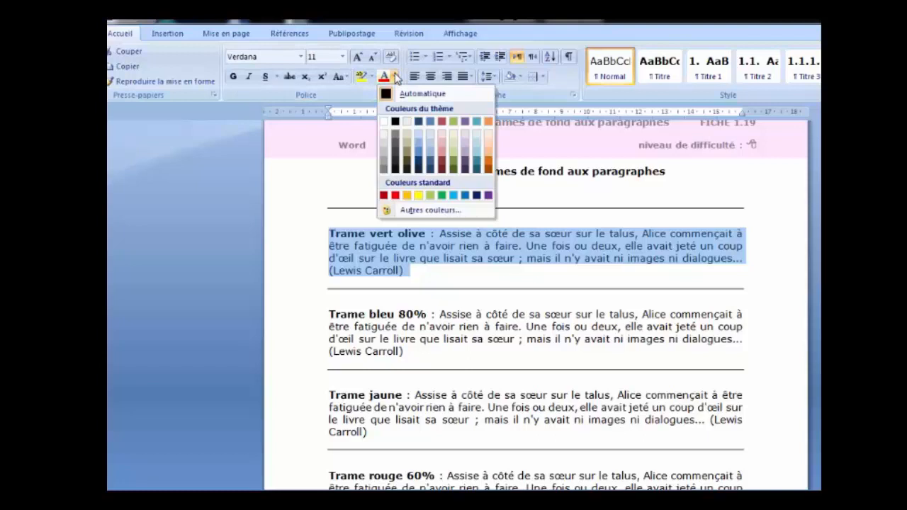
pyautogui.click(396, 77)
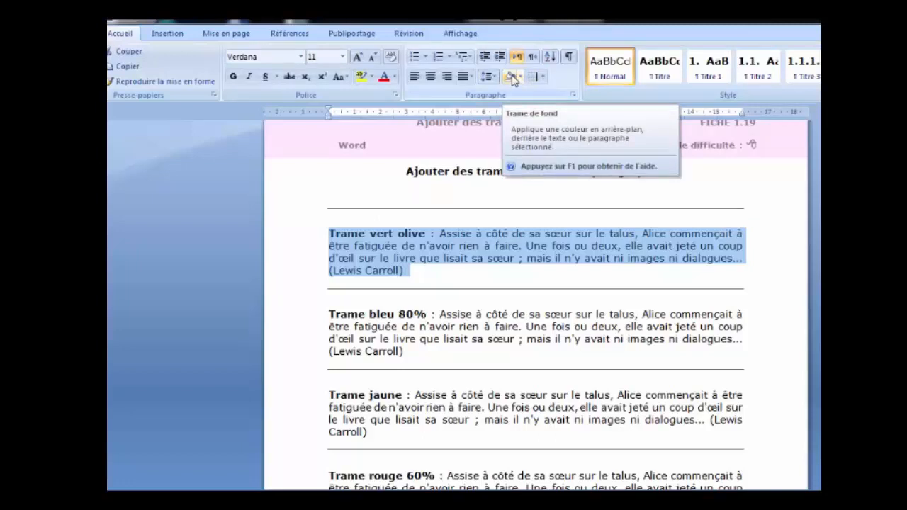
pyautogui.click(520, 78)
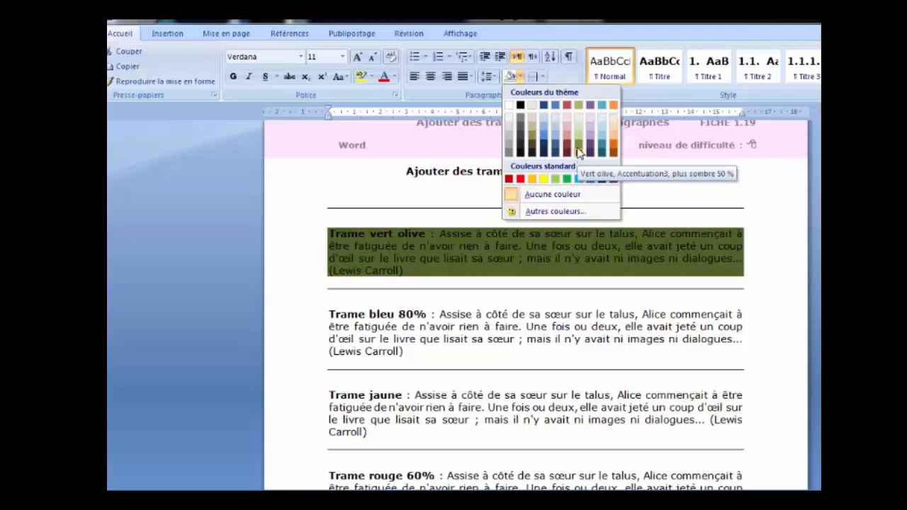
pyautogui.click(579, 106)
# Apply the 80% lighter blue theme colour as background shading to the "Trame bleu 80%" paragraph and the blank line above it.
pyautogui.scroll(-2, 481, 320)
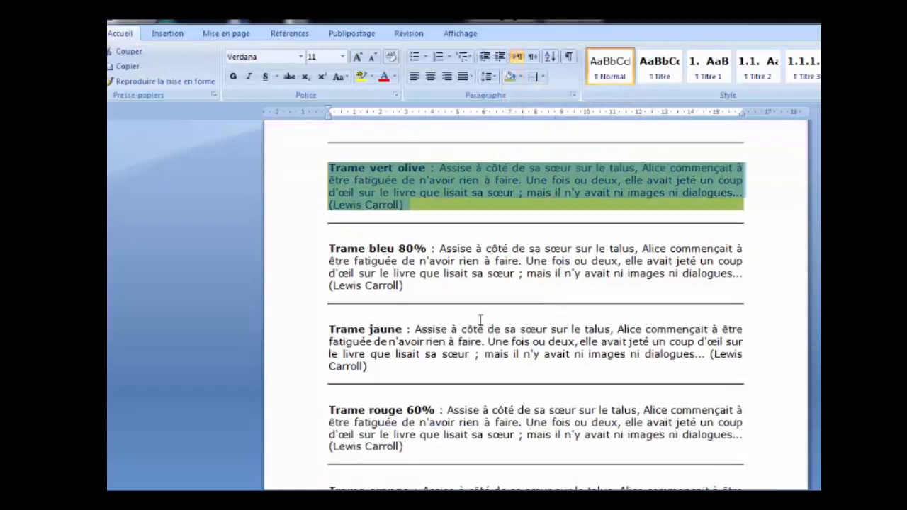
pyautogui.moveTo(408, 285)
pyautogui.mouseDown()
pyautogui.moveTo(320, 245)
pyautogui.moveTo(329, 230)
pyautogui.mouseUp()
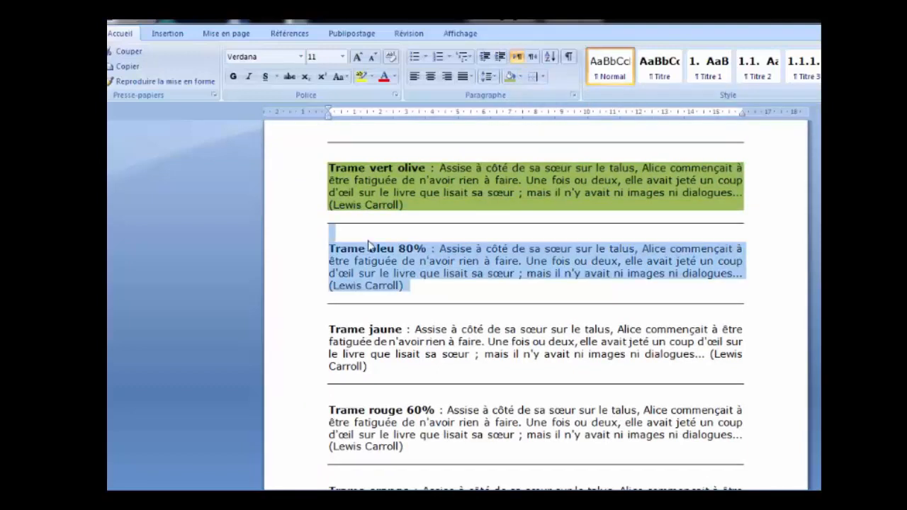
pyautogui.click(520, 77)
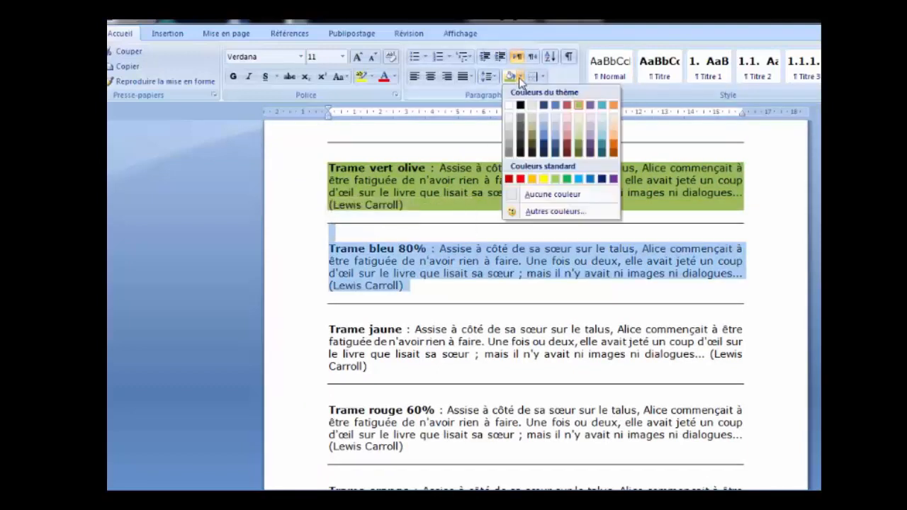
pyautogui.click(546, 116)
# Look over the remaining shading paragraphs, return to FICHE 1.01 at the start of the document and place the cursor in its text.
pyautogui.scroll(-3, 519, 287)
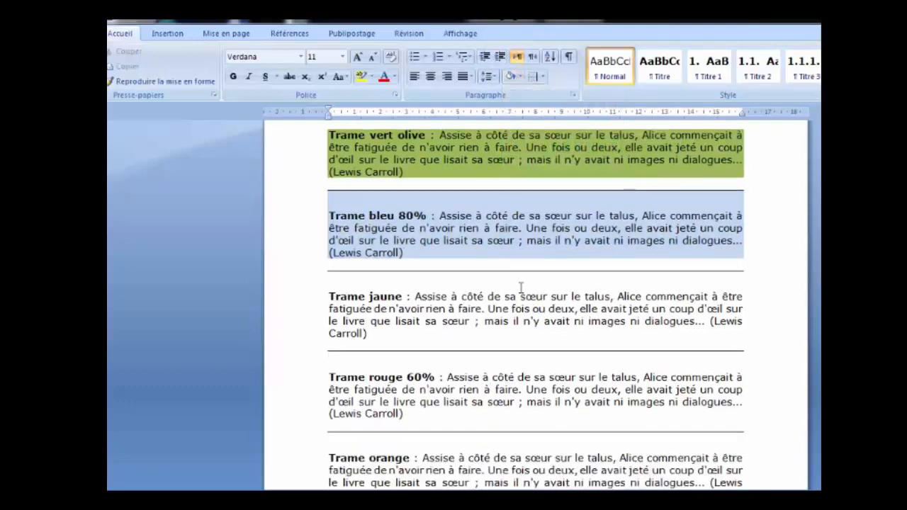
pyautogui.scroll(-6, 519, 286)
pyautogui.scroll(11, 573, 280)
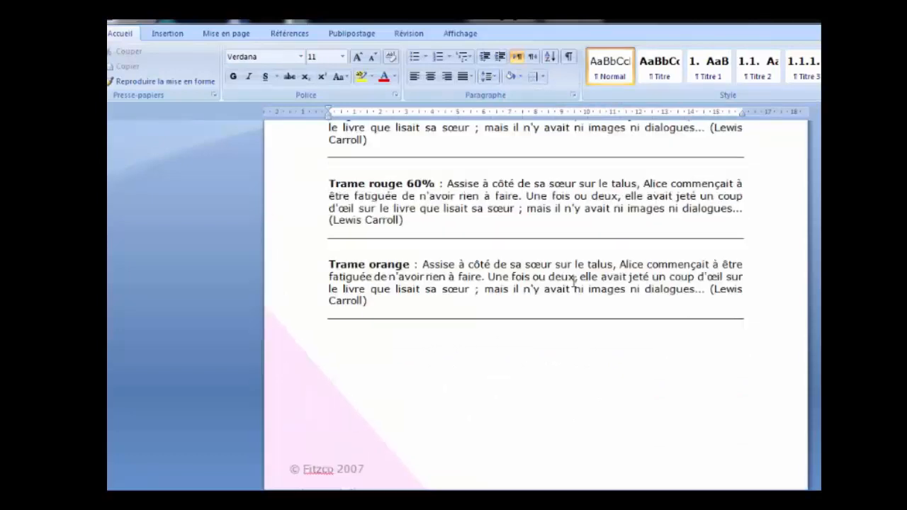
pyautogui.scroll(15, 572, 280)
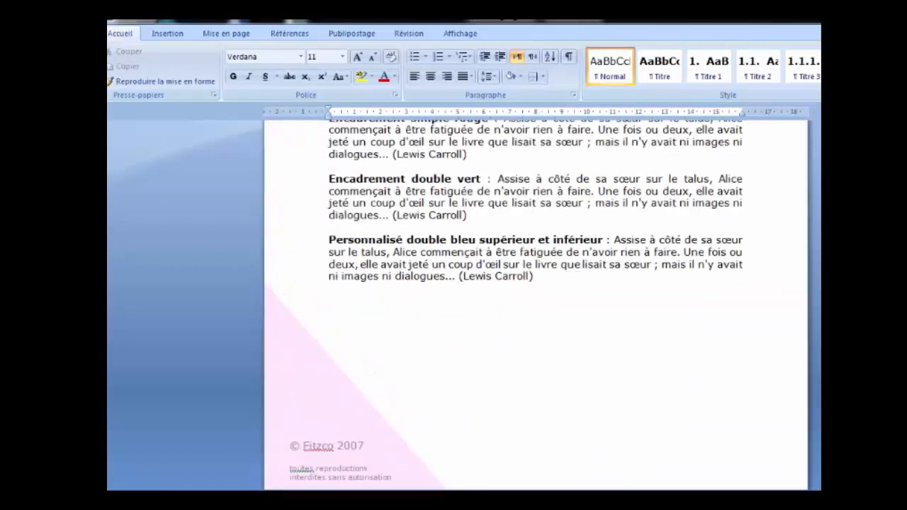
pyautogui.scroll(20, 539, 305)
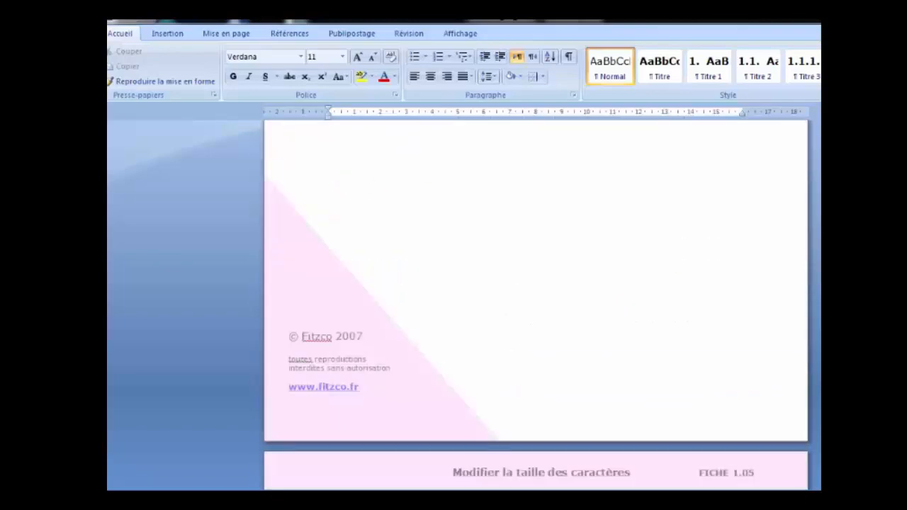
pyautogui.scroll(10, 536, 304)
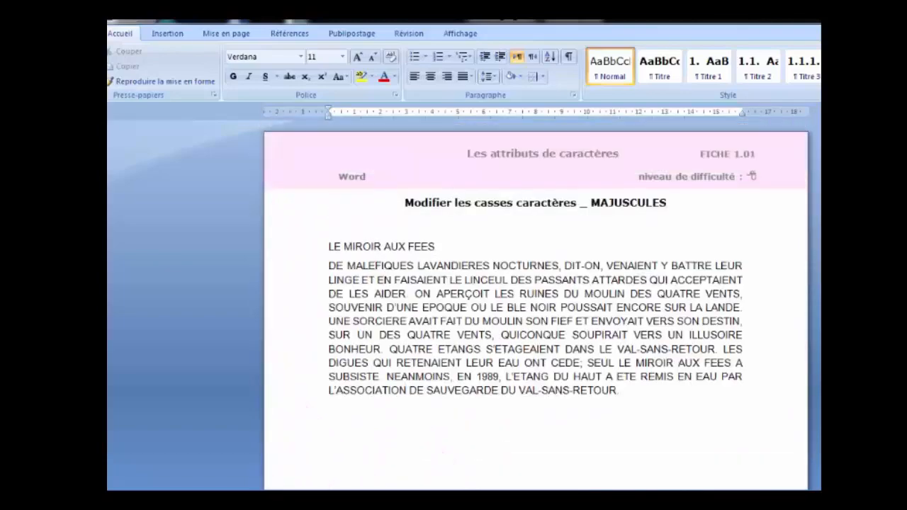
pyautogui.click(542, 322)
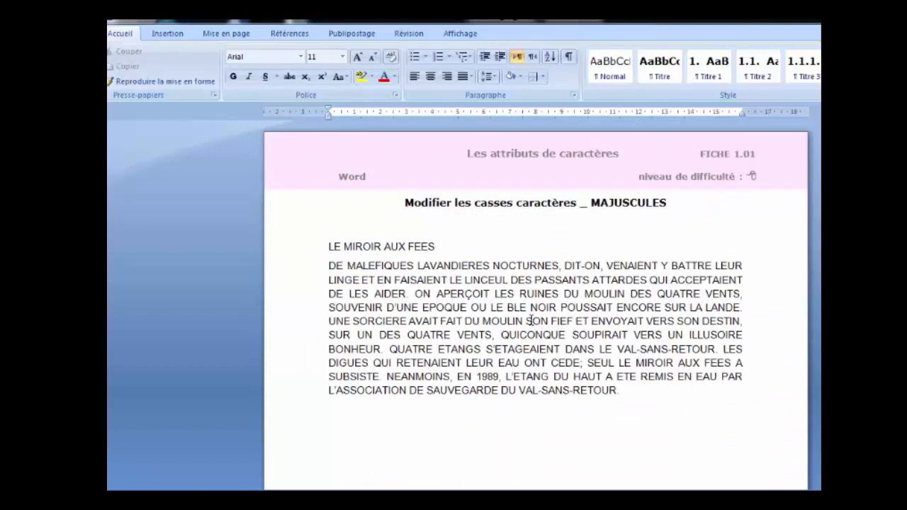